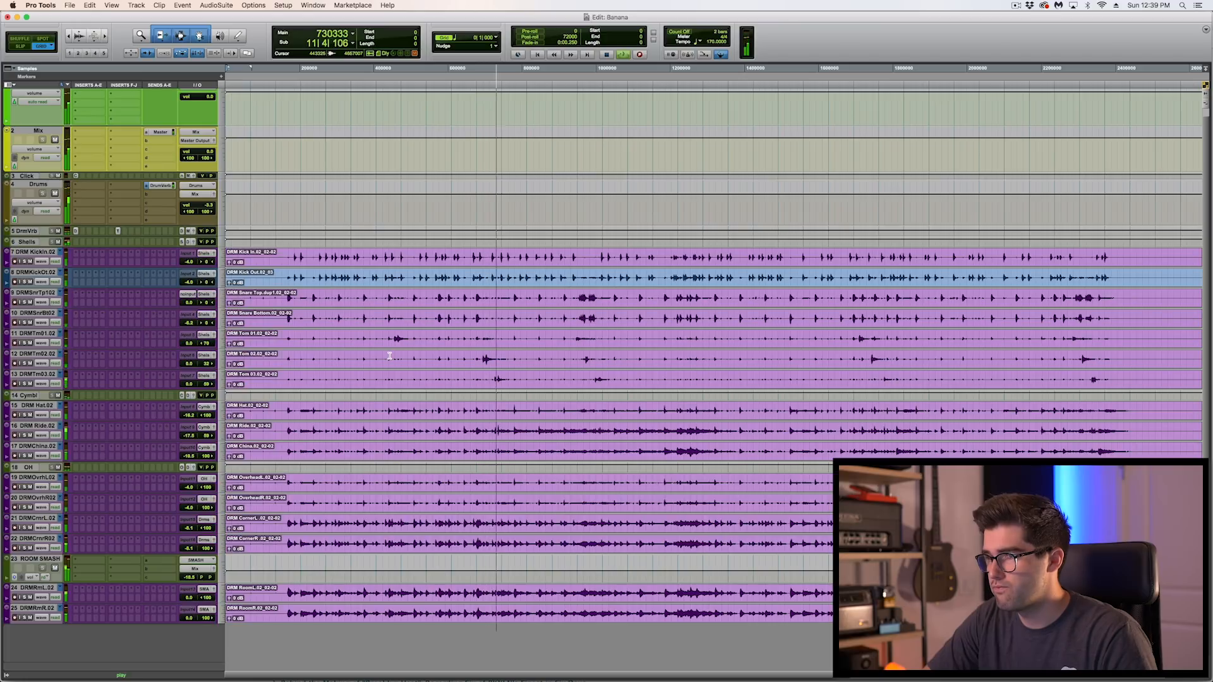
Step: Stop playback and increase the height of the Kick In and Kick Out tracks
{"action": "key", "text": "space"}
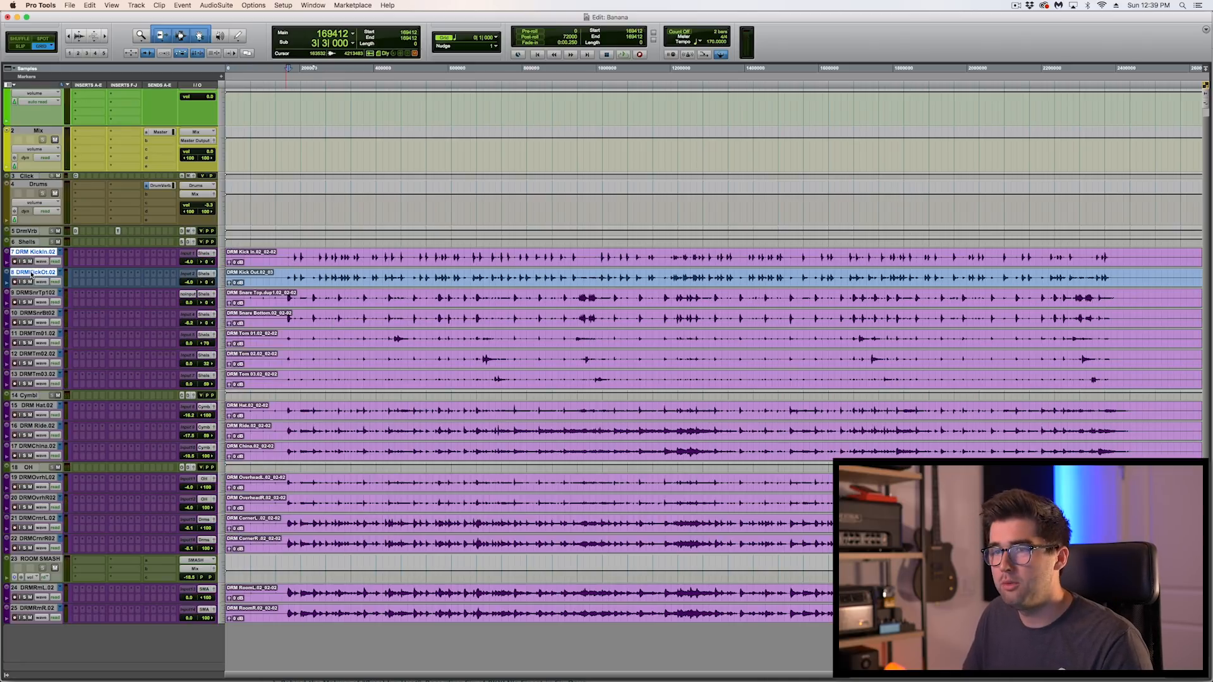
{"action": "left_click_drag", "start_coordinate": [31, 297], "coordinate": [30, 314]}
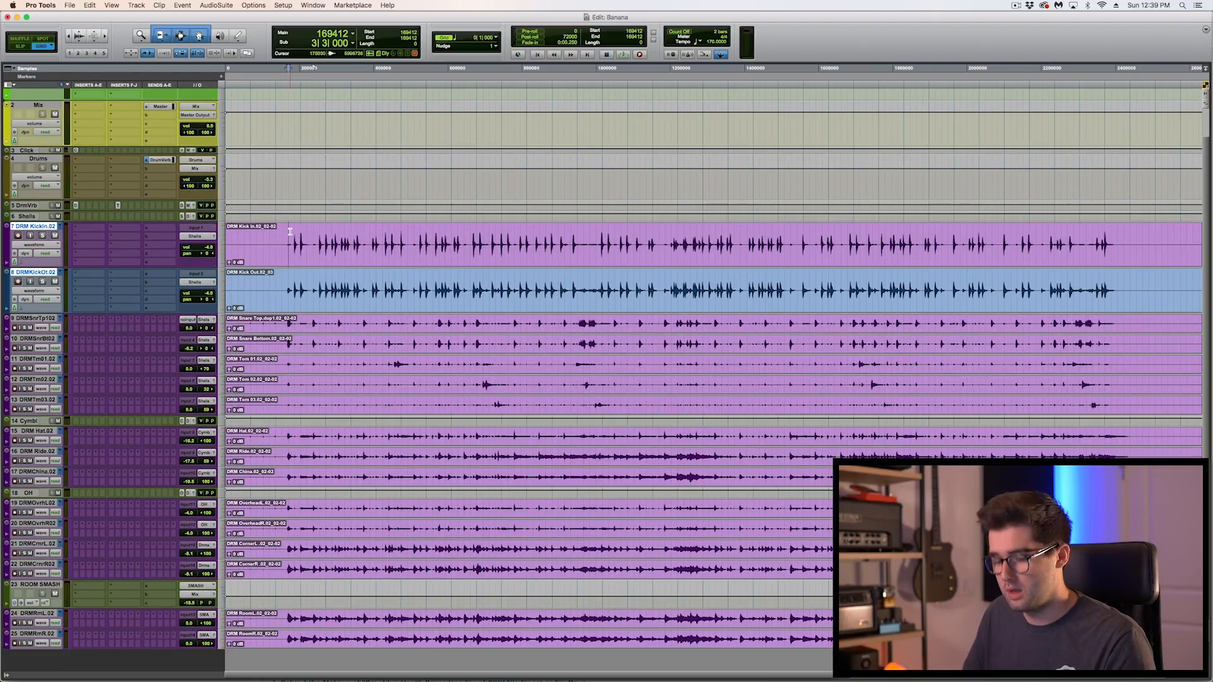
Step: Compare the opening half-cycle of the first kick hit by selecting it on Kick In and on Kick Out
{"action": "key", "text": "super+bracketright"}
{"action": "key", "text": "super+bracketright"}
{"action": "key", "text": "super+bracketright"}
{"action": "key", "text": "super+bracketright"}
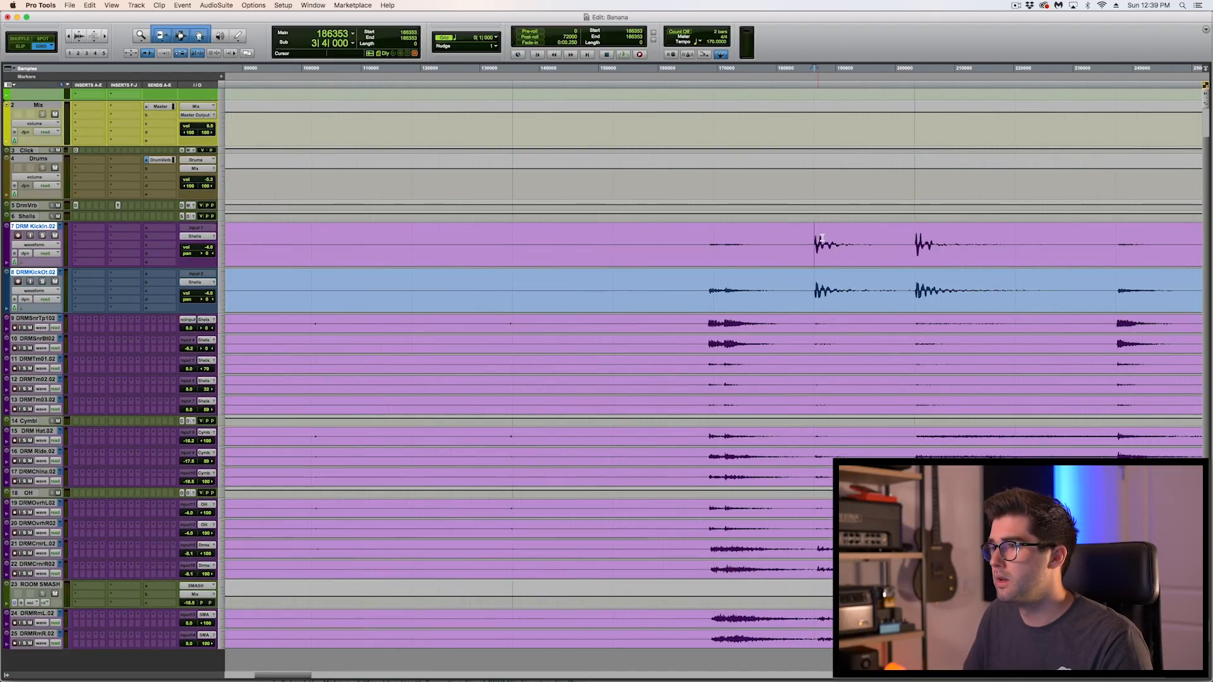
{"action": "key", "text": "super+bracketright"}
{"action": "key", "text": "super+bracketright"}
{"action": "key", "text": "super+bracketright"}
{"action": "key", "text": "super+bracketright"}
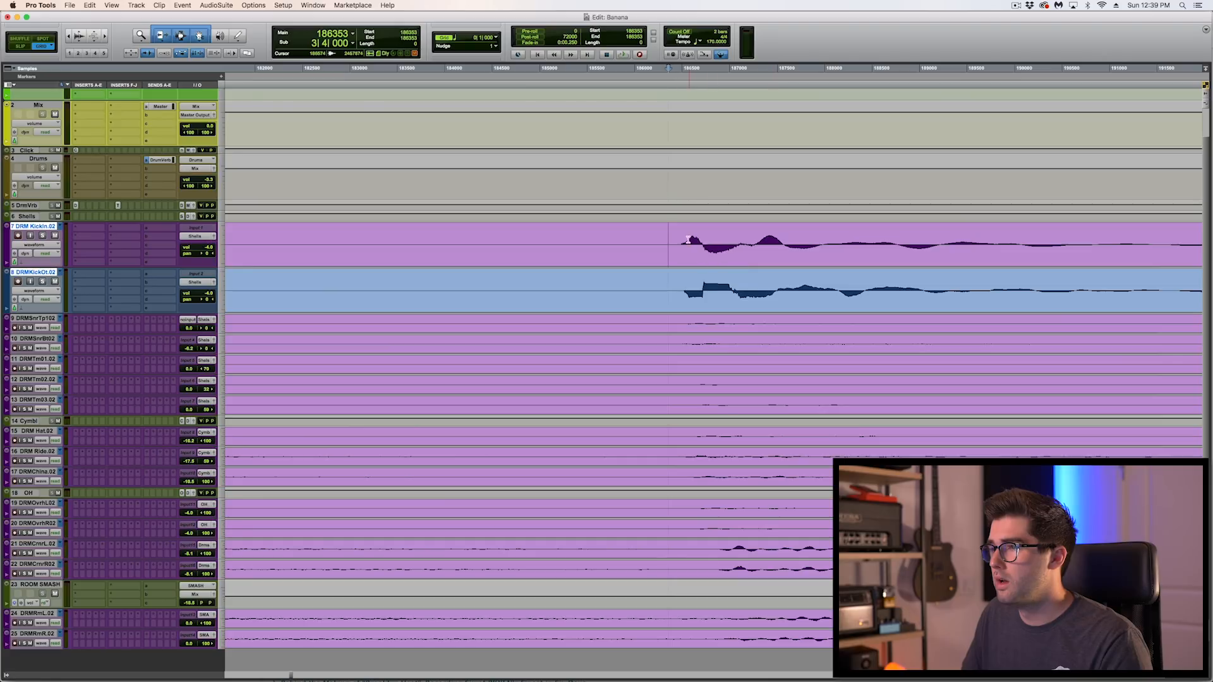
{"action": "key", "text": "super+bracketright"}
{"action": "key", "text": "super+bracketright"}
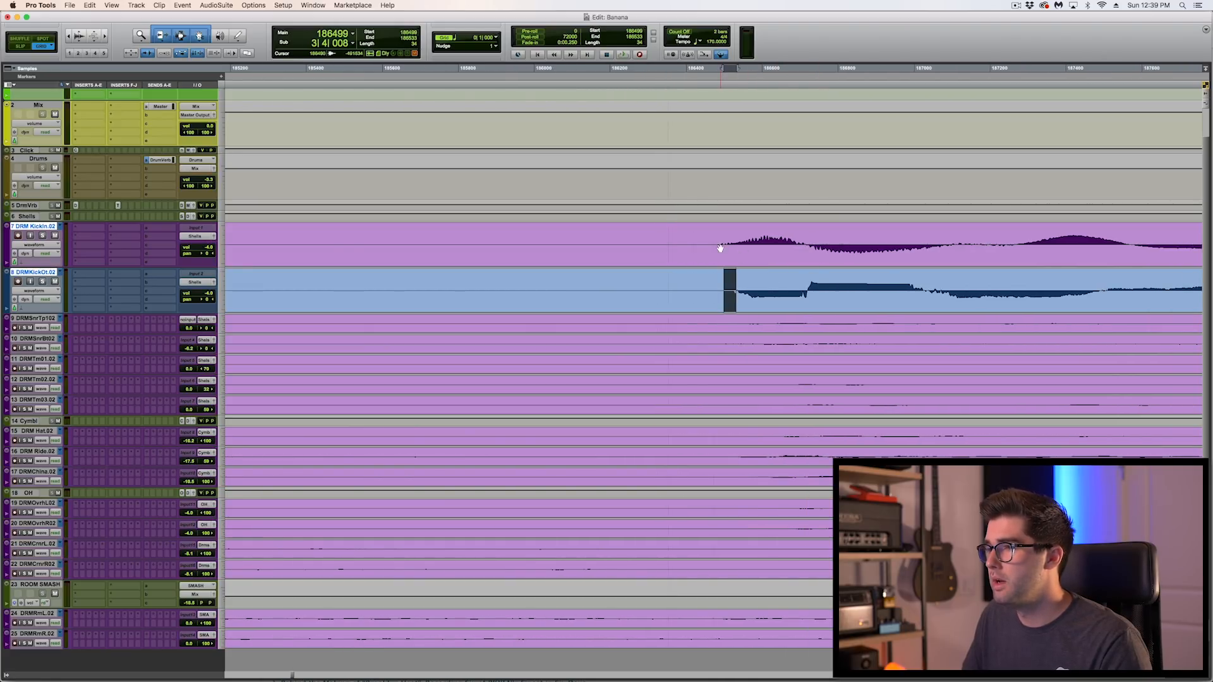
{"action": "left_click_drag", "start_coordinate": [718, 242], "coordinate": [808, 240]}
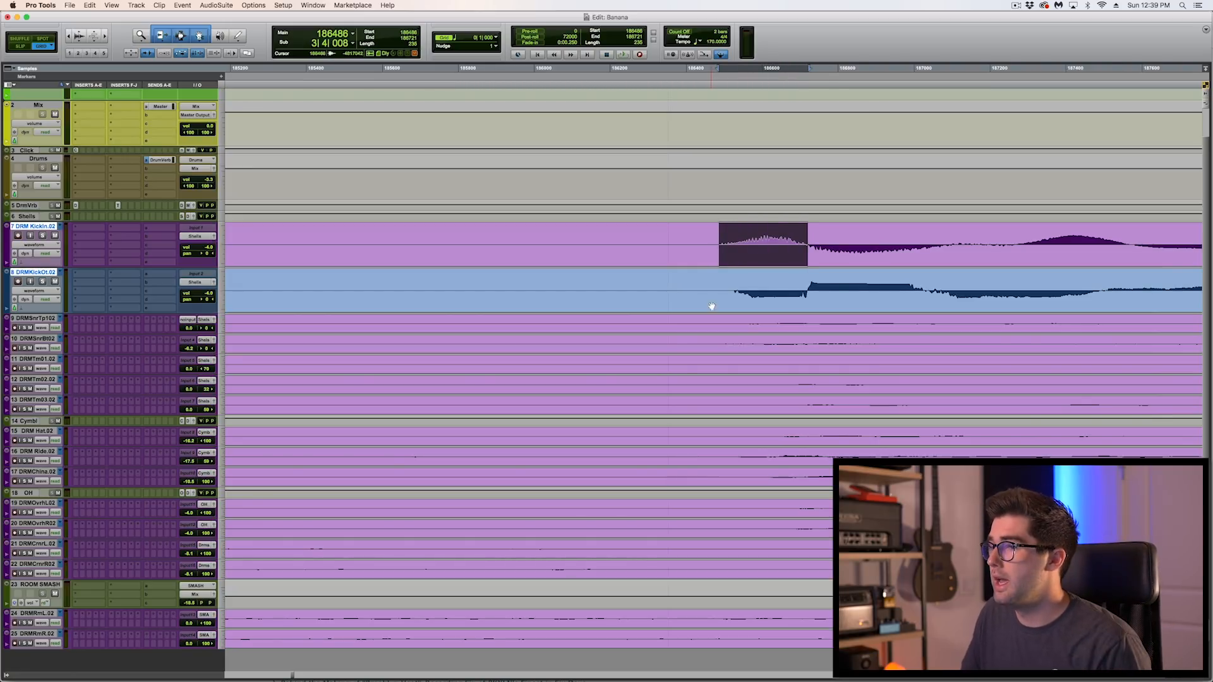
{"action": "left_click_drag", "start_coordinate": [730, 291], "coordinate": [804, 291]}
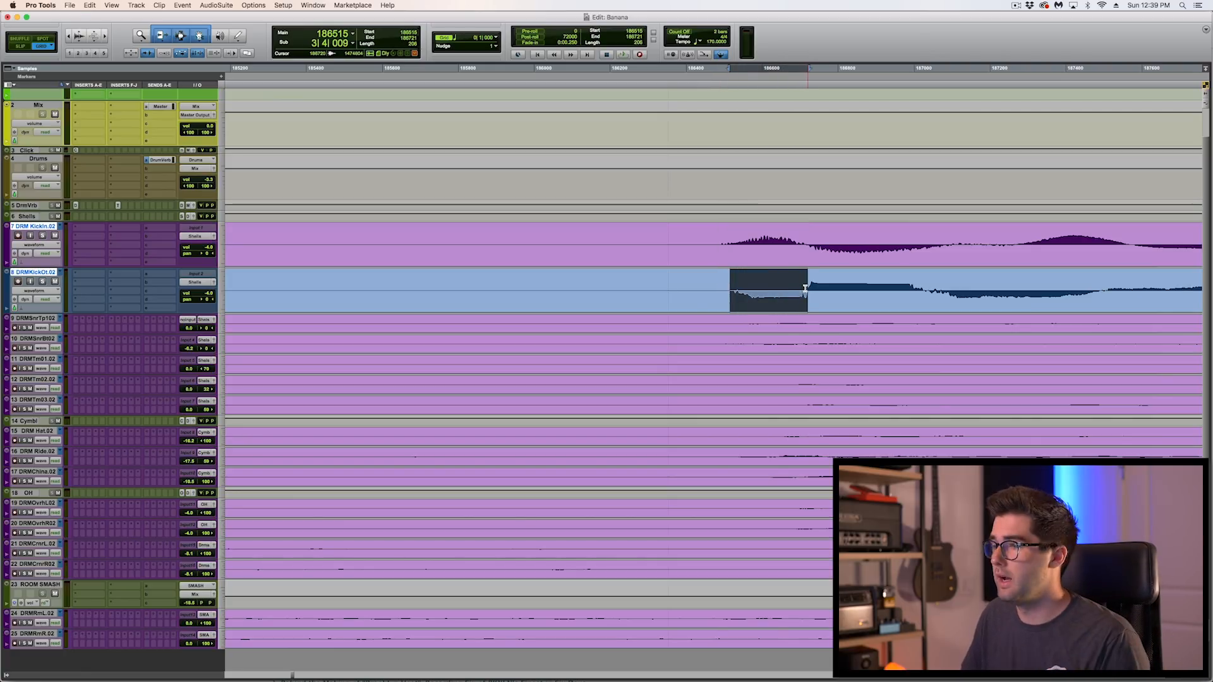
Step: Examine the first kick hits on Kick In and Kick Out, starting from the session beginning
{"action": "key", "text": "alt+a"}
{"action": "key", "text": "super+s"}
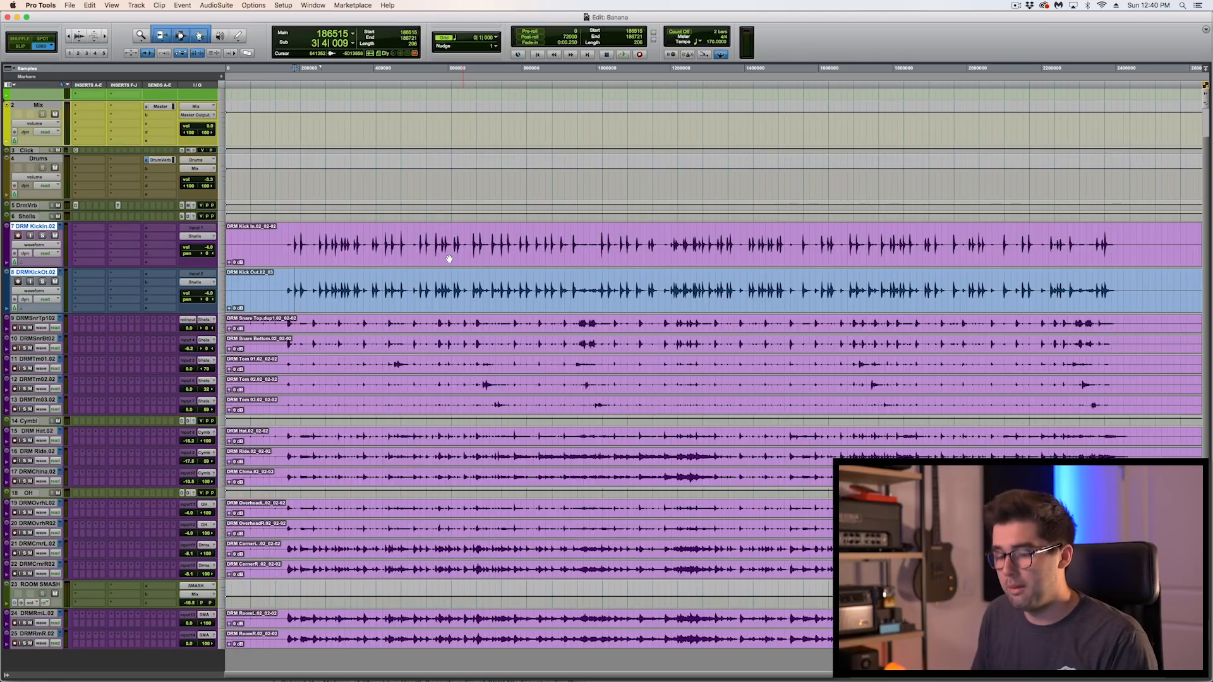
{"action": "key", "text": "Return"}
{"action": "key", "text": "t"}
{"action": "key", "text": "t"}
{"action": "key", "text": "t"}
{"action": "key", "text": "t"}
{"action": "scroll", "coordinate": [451, 263], "scroll_direction": "right", "scroll_amount": 10}
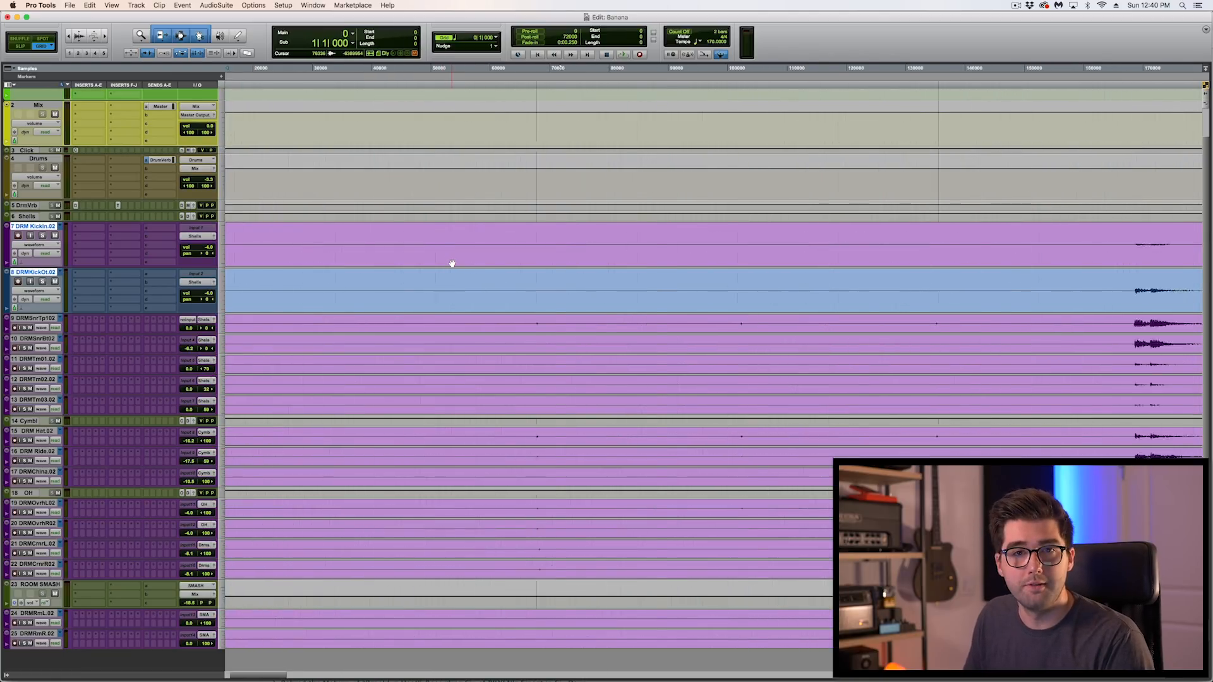
{"action": "left_click", "coordinate": [543, 237]}
{"action": "key", "text": "t"}
{"action": "key", "text": "t"}
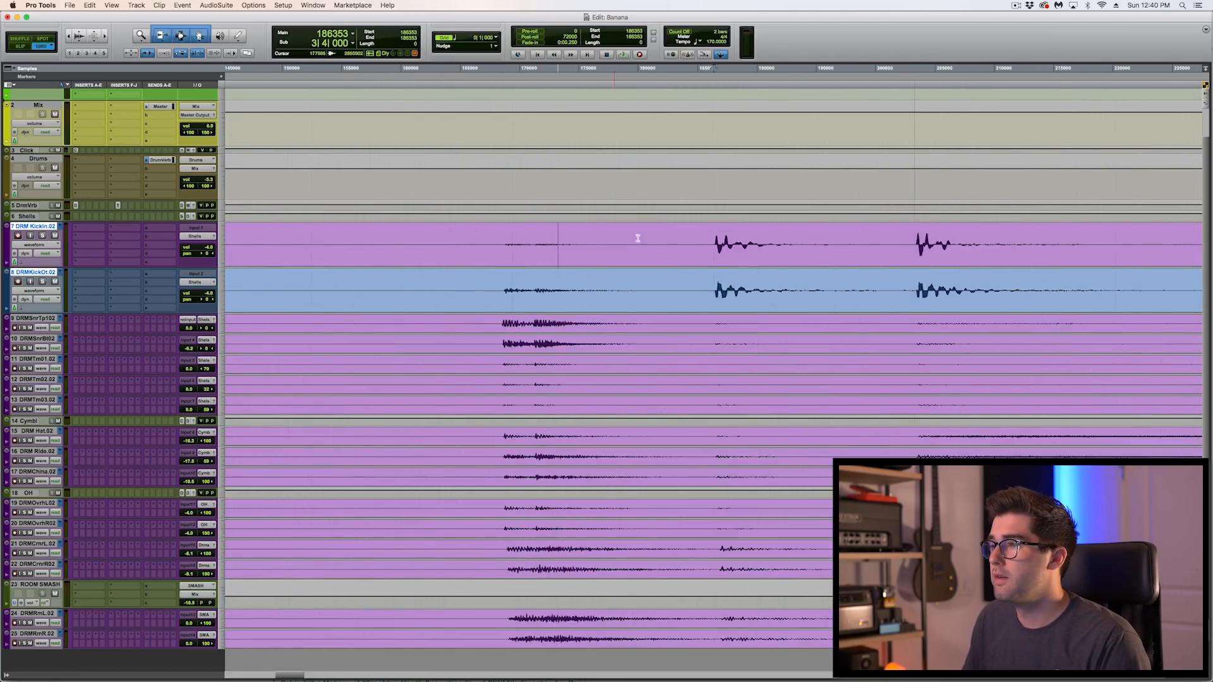
{"action": "scroll", "coordinate": [653, 237], "scroll_direction": "right", "scroll_amount": 5}
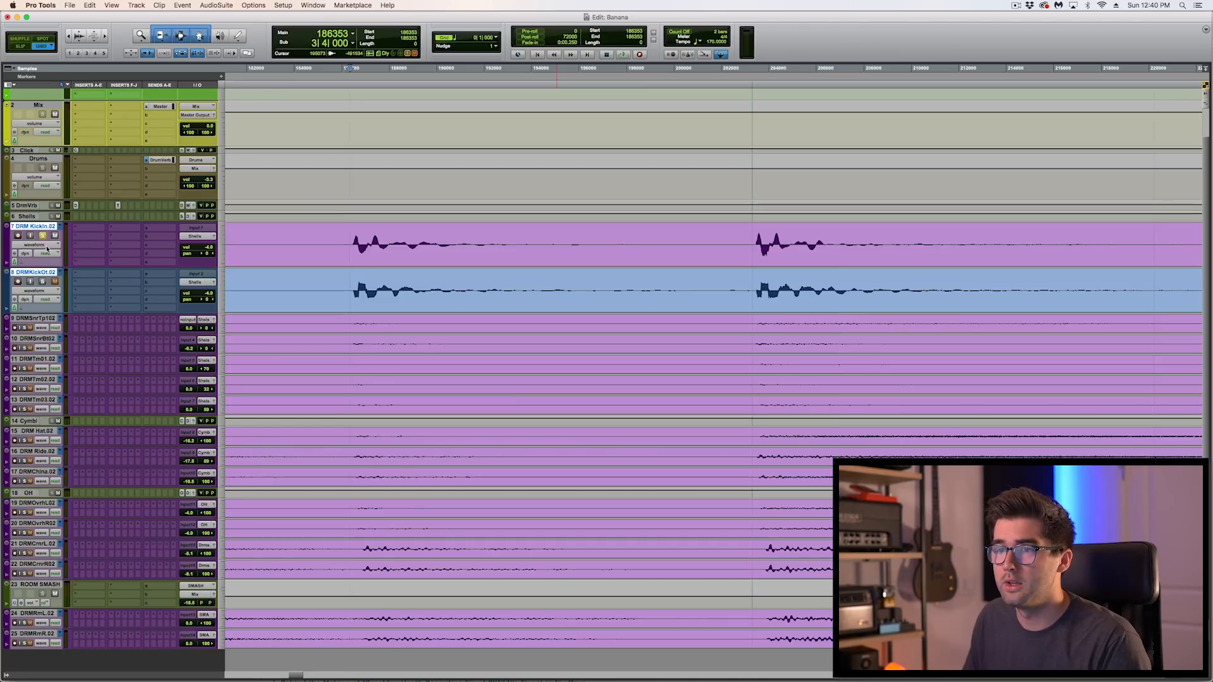
Step: Solo the Kick In and Kick Out tracks and play the two microphones together
{"action": "left_click", "coordinate": [43, 282]}
{"action": "key", "text": "r"}
{"action": "key", "text": "r"}
{"action": "key", "text": "space"}
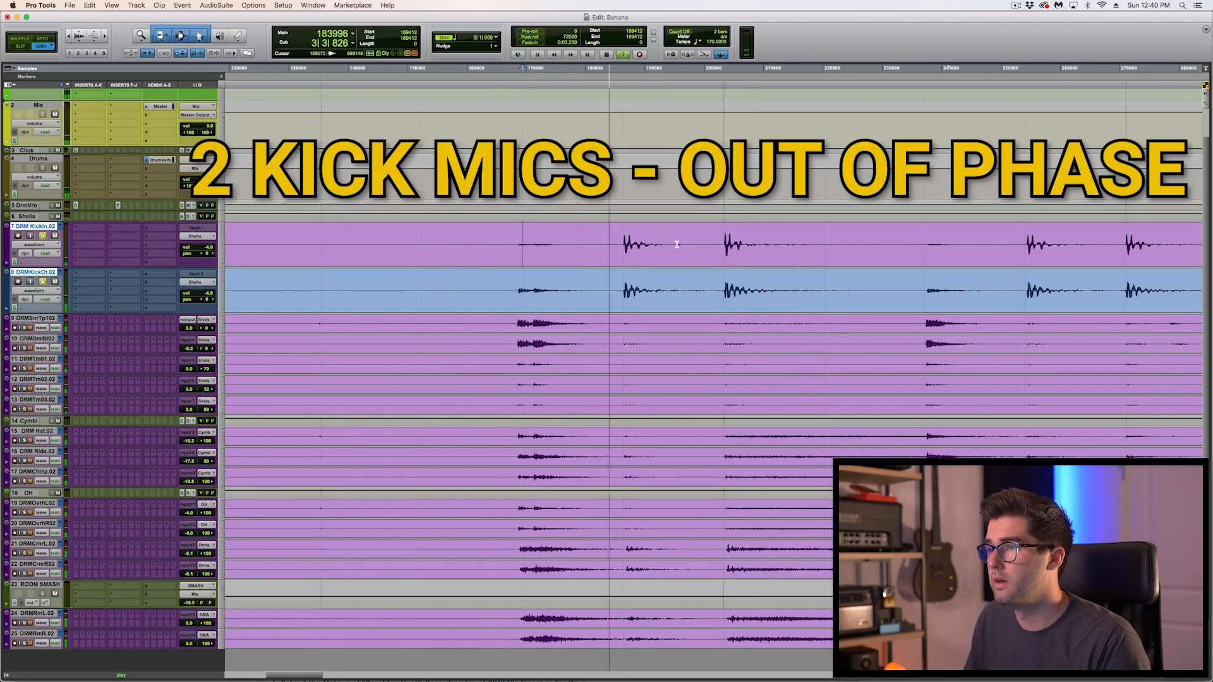
{"action": "scroll", "coordinate": [676, 244], "scroll_direction": "right", "scroll_amount": 3}
{"action": "key", "text": "r"}
{"action": "scroll", "coordinate": [676, 244], "scroll_direction": "right", "scroll_amount": 3}
{"action": "scroll", "coordinate": [677, 245], "scroll_direction": "right", "scroll_amount": 3}
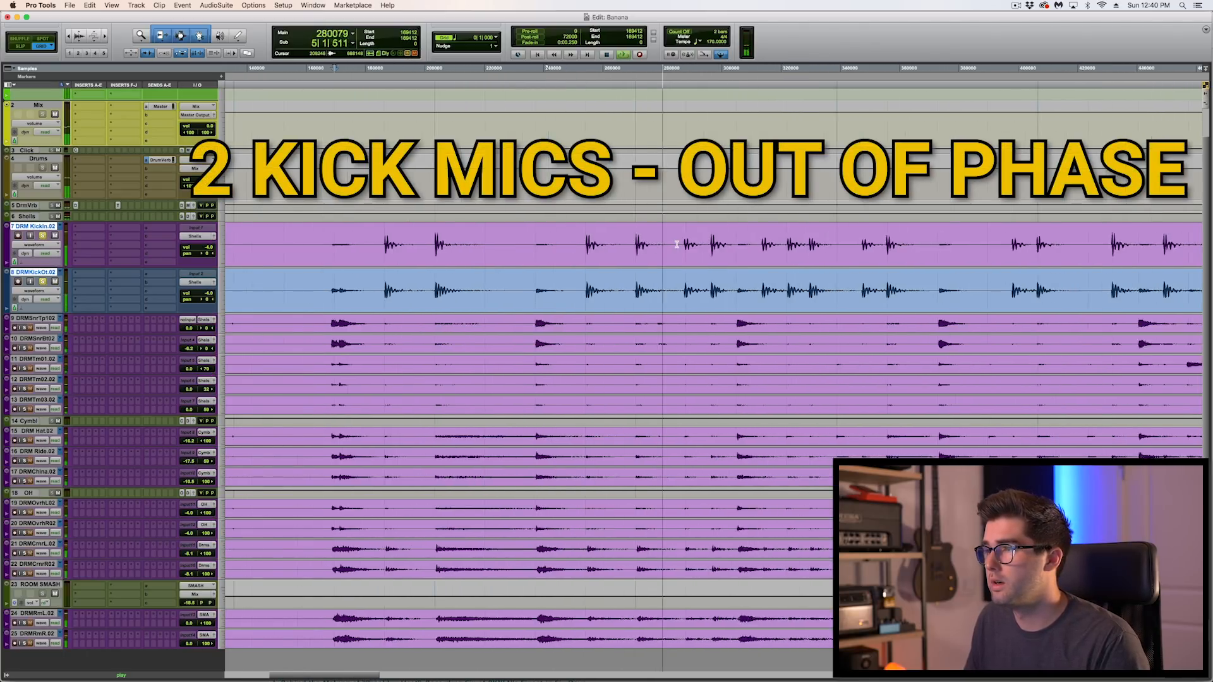
{"action": "key", "text": "r"}
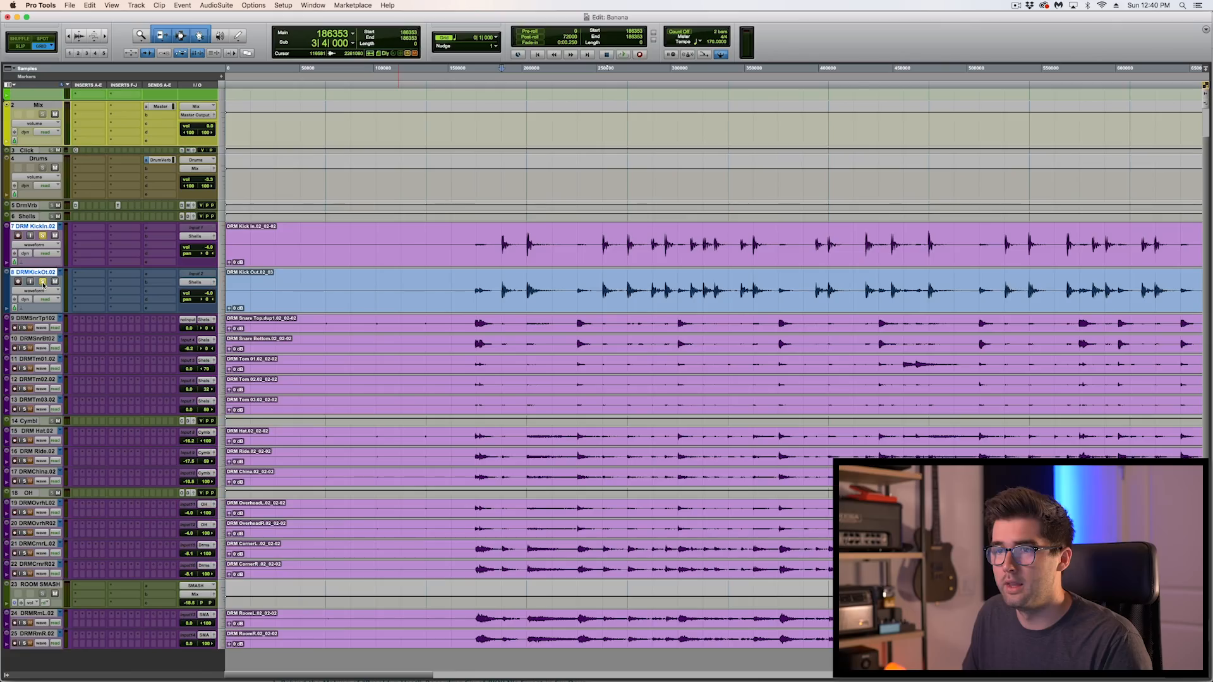
Step: Listen to the Kick In track alone, with Kick Out no longer soloed
{"action": "key", "text": "super+bracketright"}
{"action": "key", "text": "super+bracketright"}
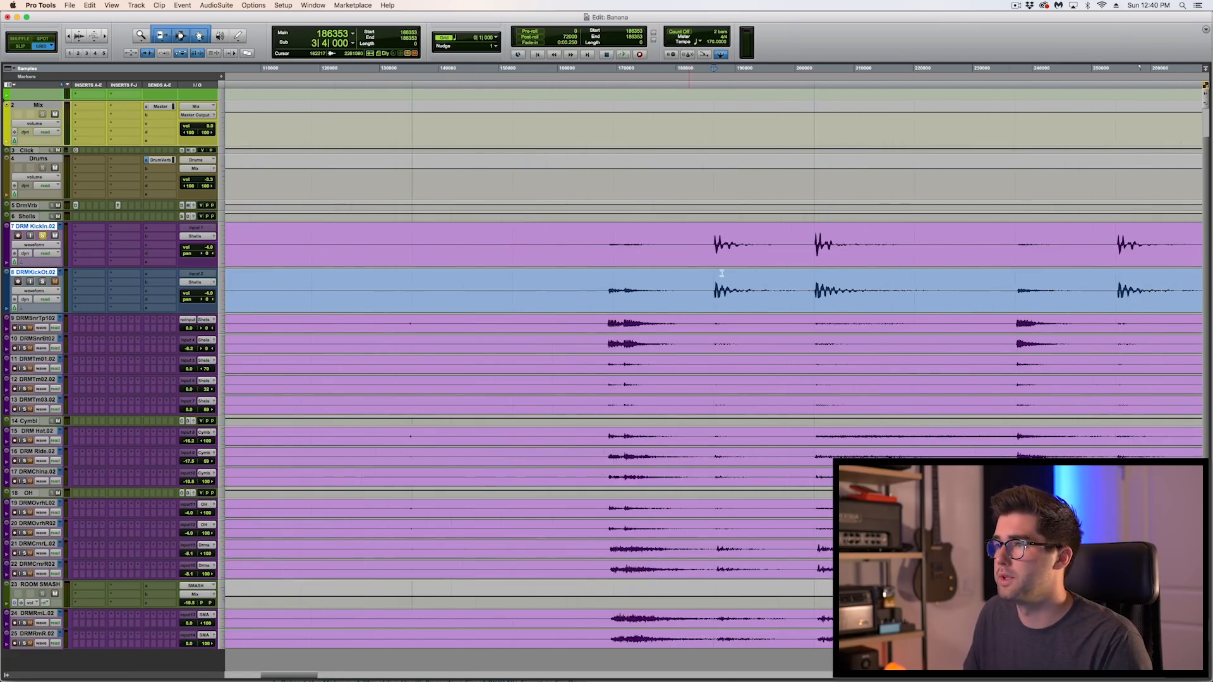
{"action": "key", "text": "space"}
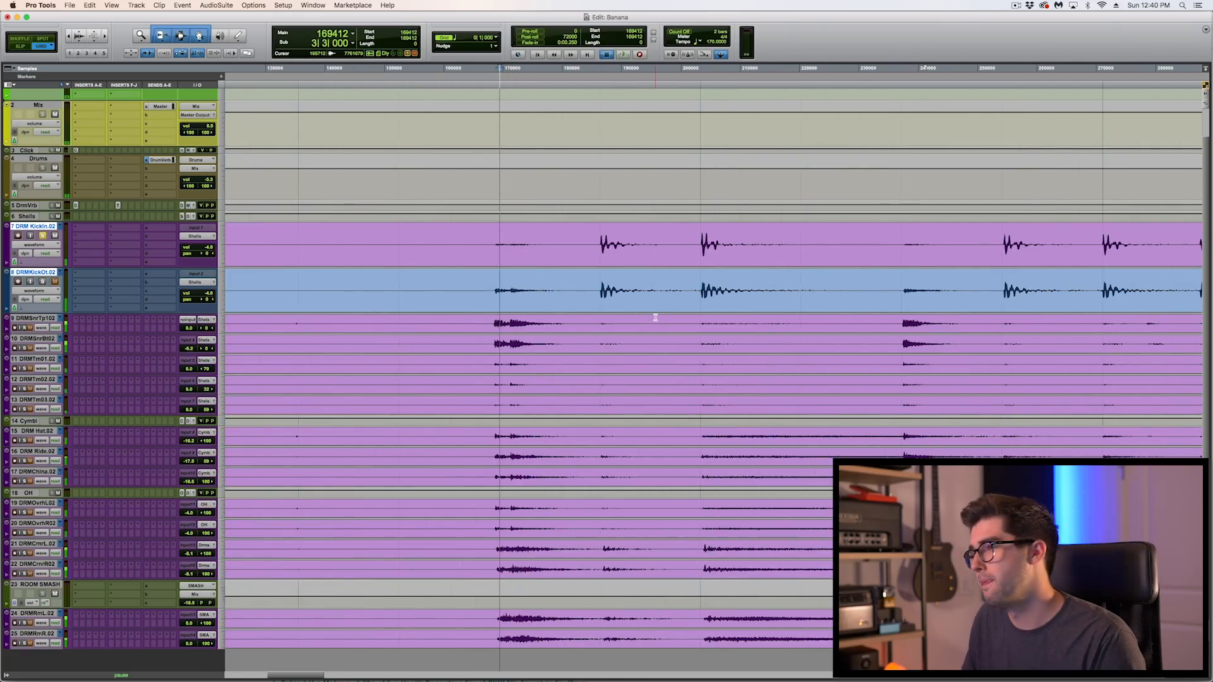
{"action": "key", "text": "super+bracketleft"}
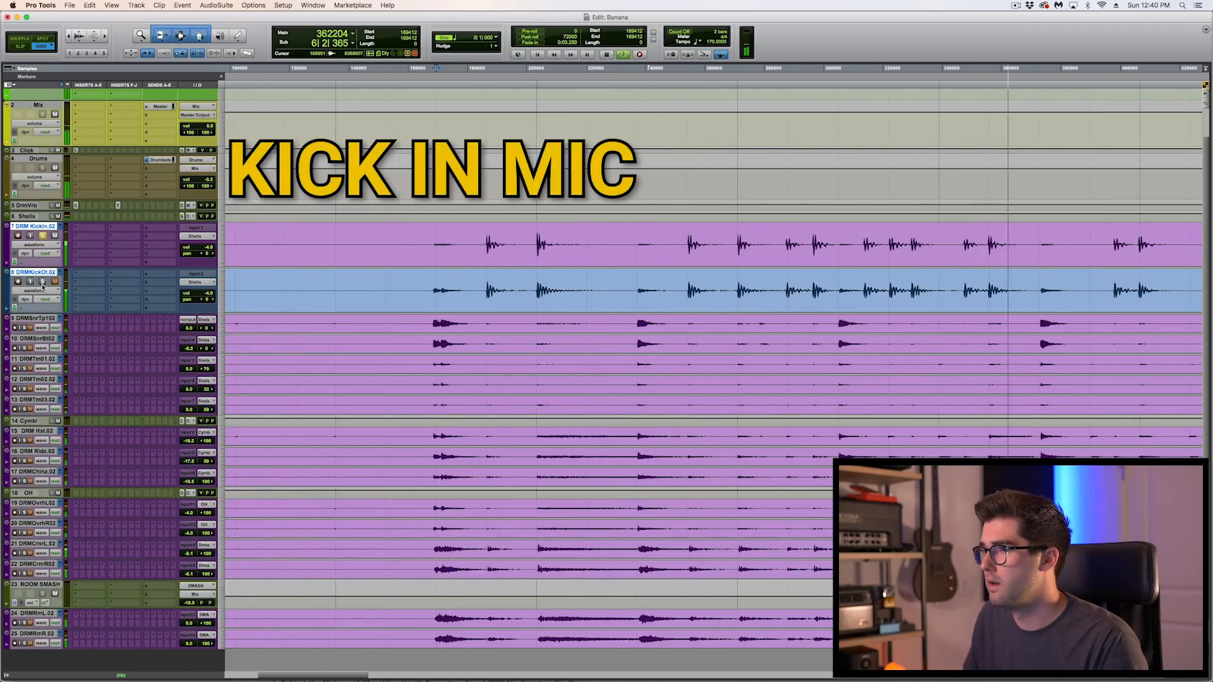
{"action": "key", "text": "space"}
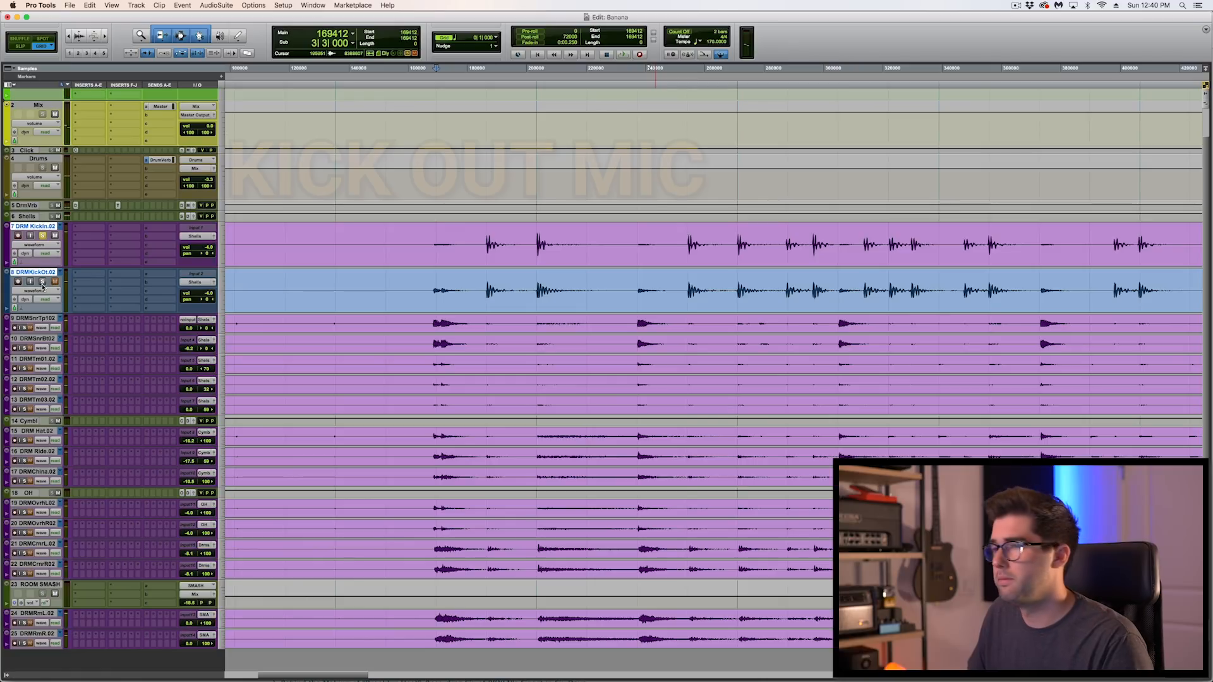
Step: Solo only the Kick Out track and listen to it
{"action": "left_click", "coordinate": [42, 282]}
{"action": "key", "text": "space"}
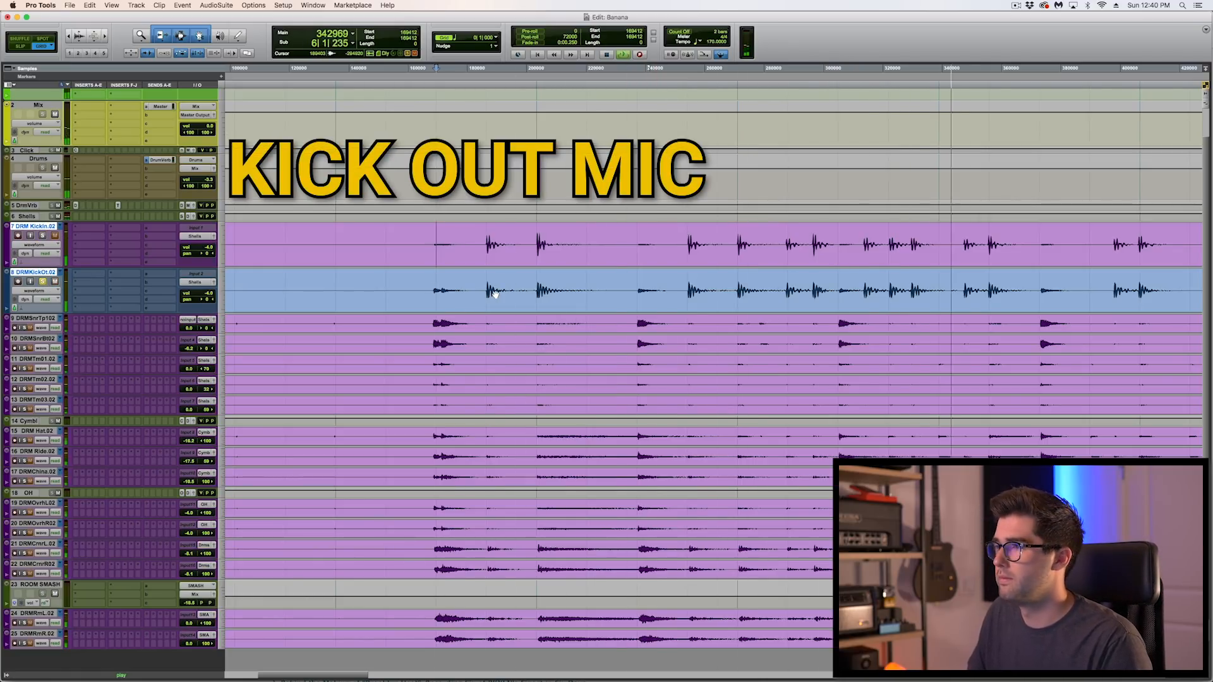
{"action": "key", "text": "space"}
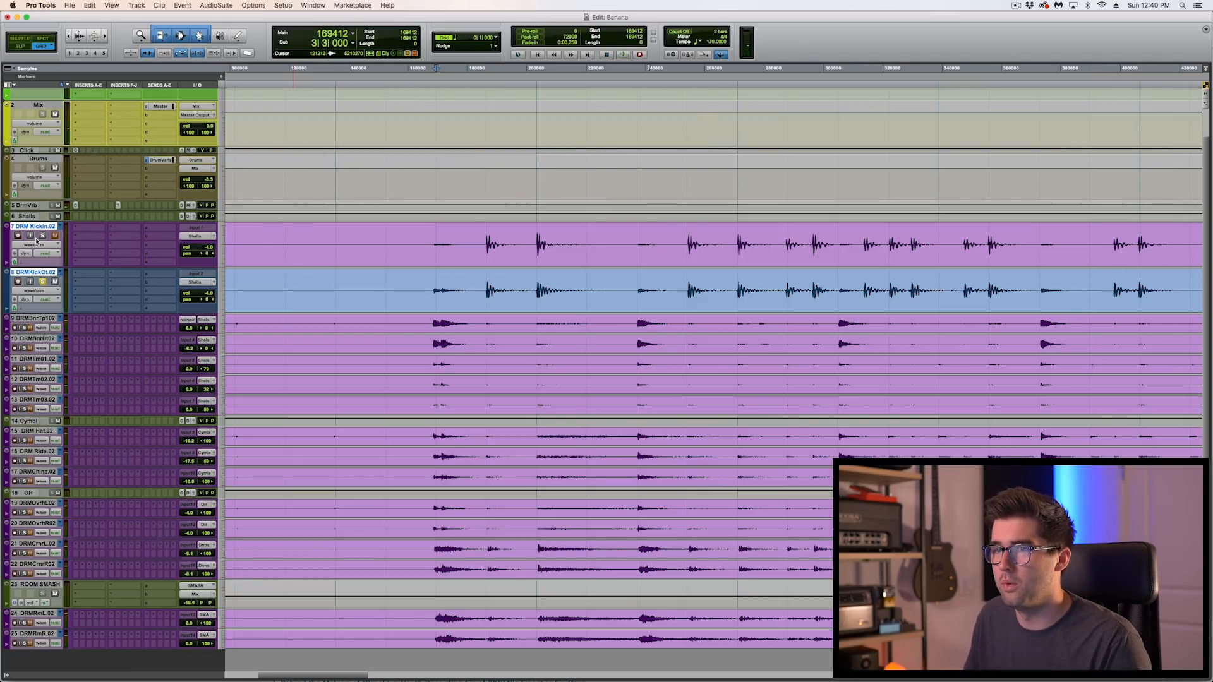
Step: Solo Kick In along with Kick Out, listen to both, and clear the track selection
{"action": "key", "text": "space"}
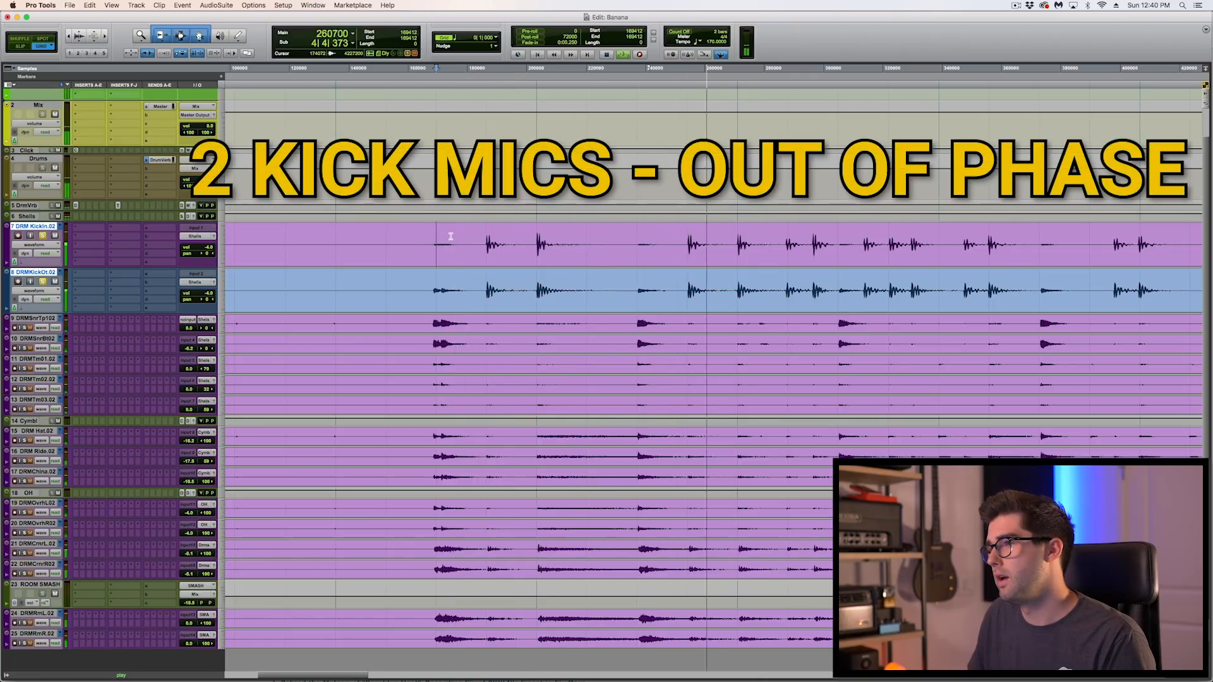
{"action": "key", "text": "space"}
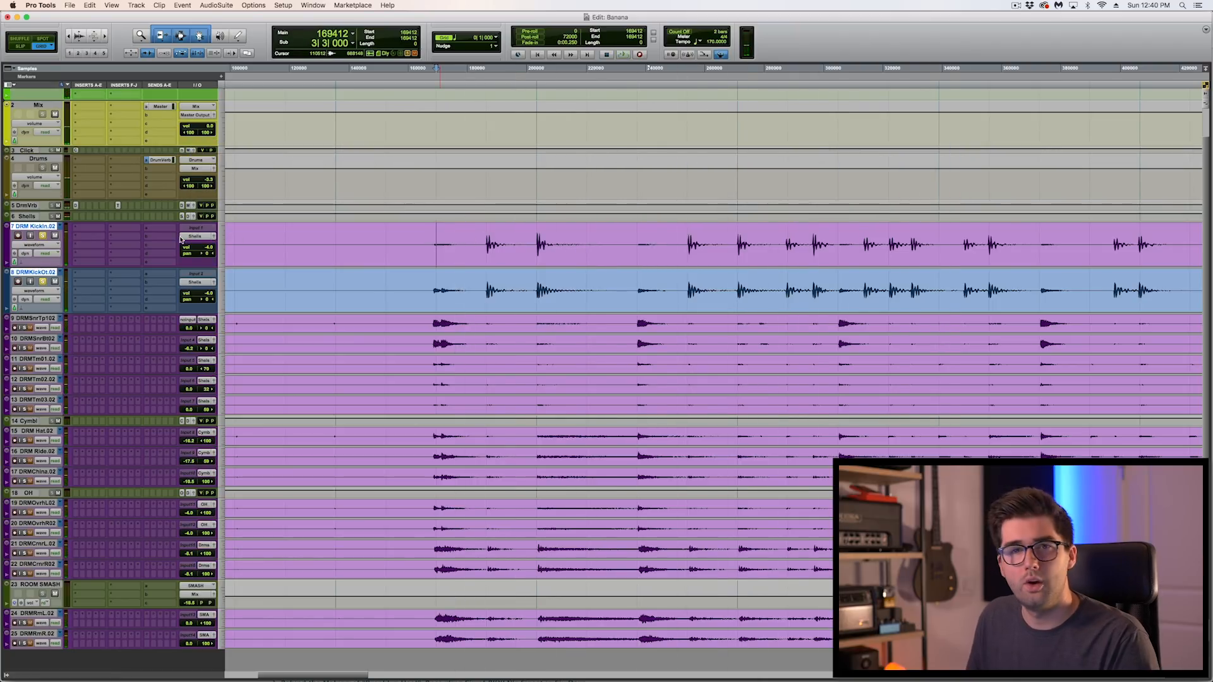
{"action": "left_click", "coordinate": [36, 228], "text": "alt"}
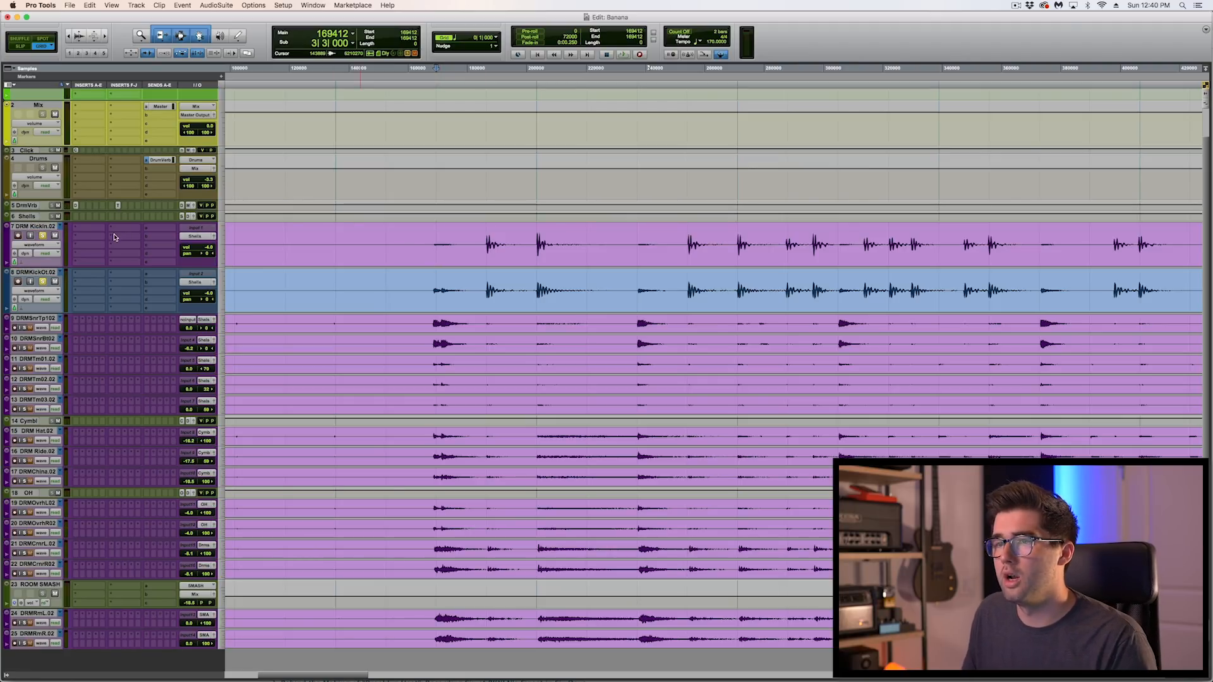
Step: Insert the MeldaProduction MAutoAlign (mono) plug-in on the first insert slot of the Kick In track
{"action": "left_click", "coordinate": [90, 230]}
{"action": "mouse_move", "coordinate": [87, 231]}
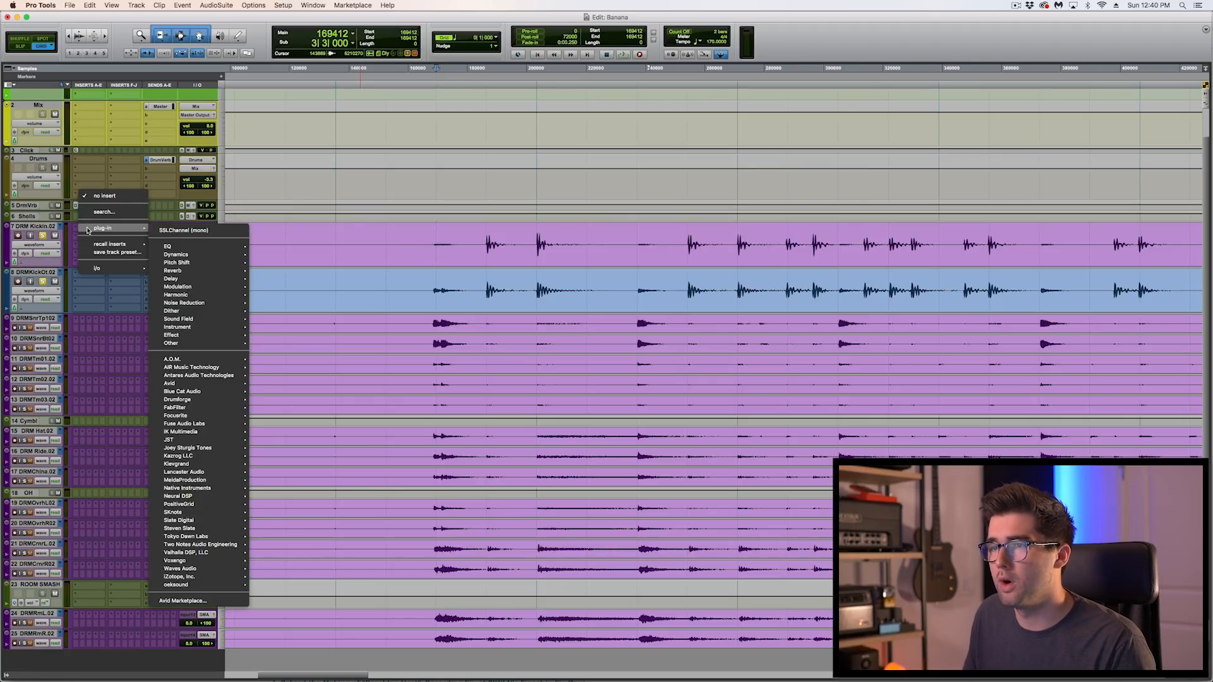
{"action": "mouse_move", "coordinate": [195, 484]}
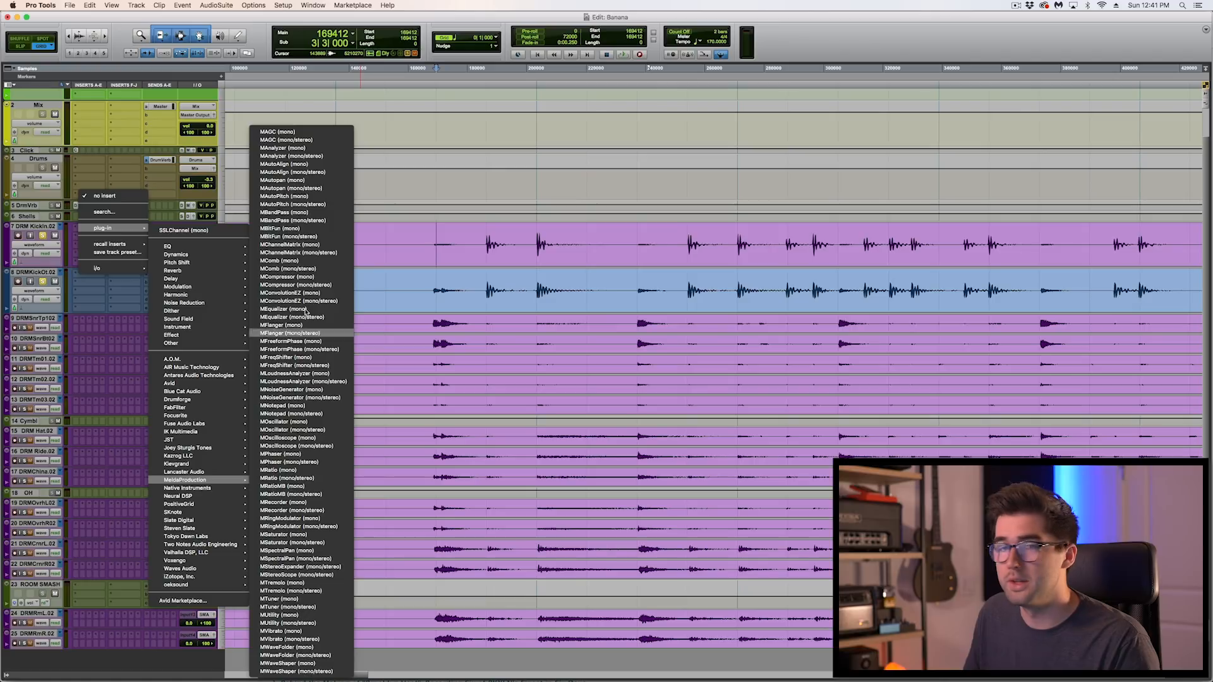
{"action": "left_click", "coordinate": [299, 165]}
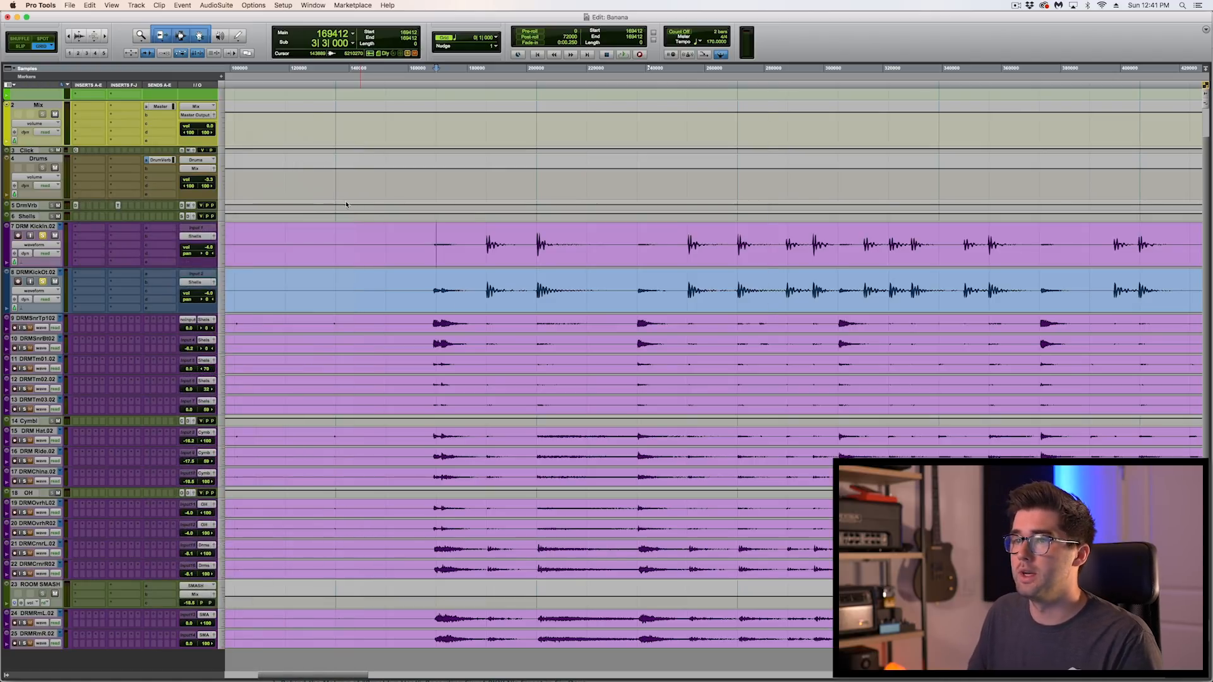
{"action": "left_click_drag", "start_coordinate": [610, 93], "coordinate": [449, 90]}
{"action": "left_click_drag", "start_coordinate": [606, 322], "coordinate": [696, 330]}
{"action": "left_click_drag", "start_coordinate": [330, 89], "coordinate": [284, 103]}
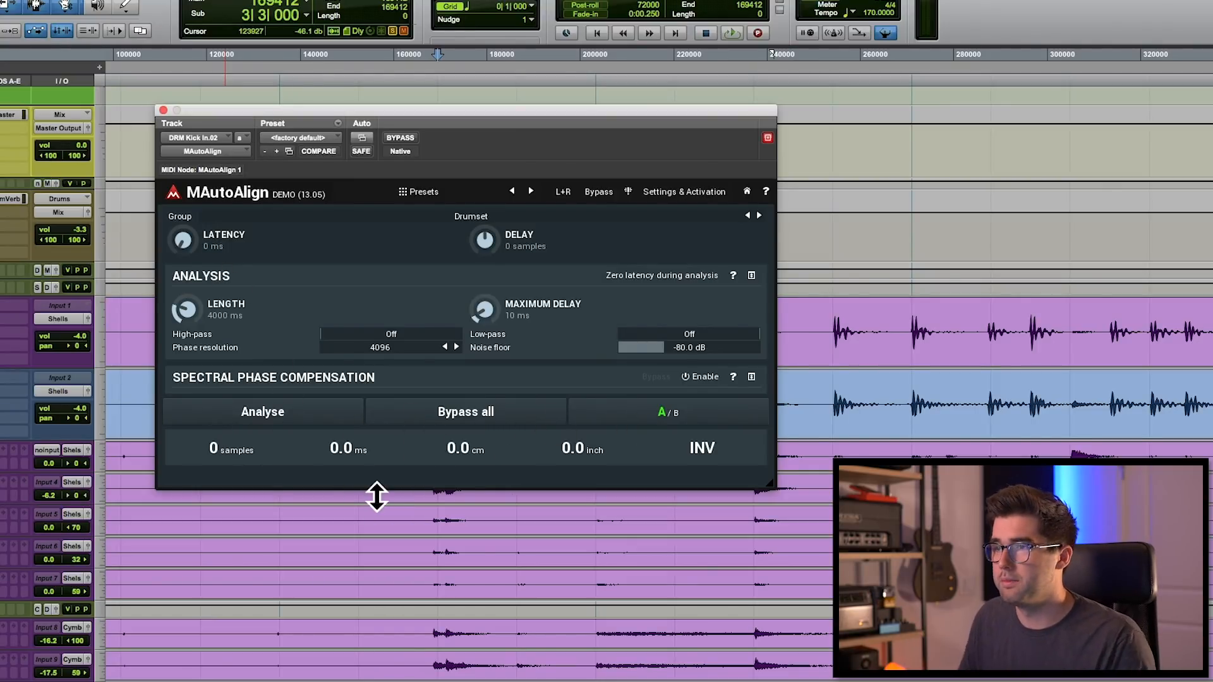
Step: Set the Kick In MAutoAlign group to Bass drum 1, closing the latency value entry without a change
{"action": "left_click", "coordinate": [456, 217]}
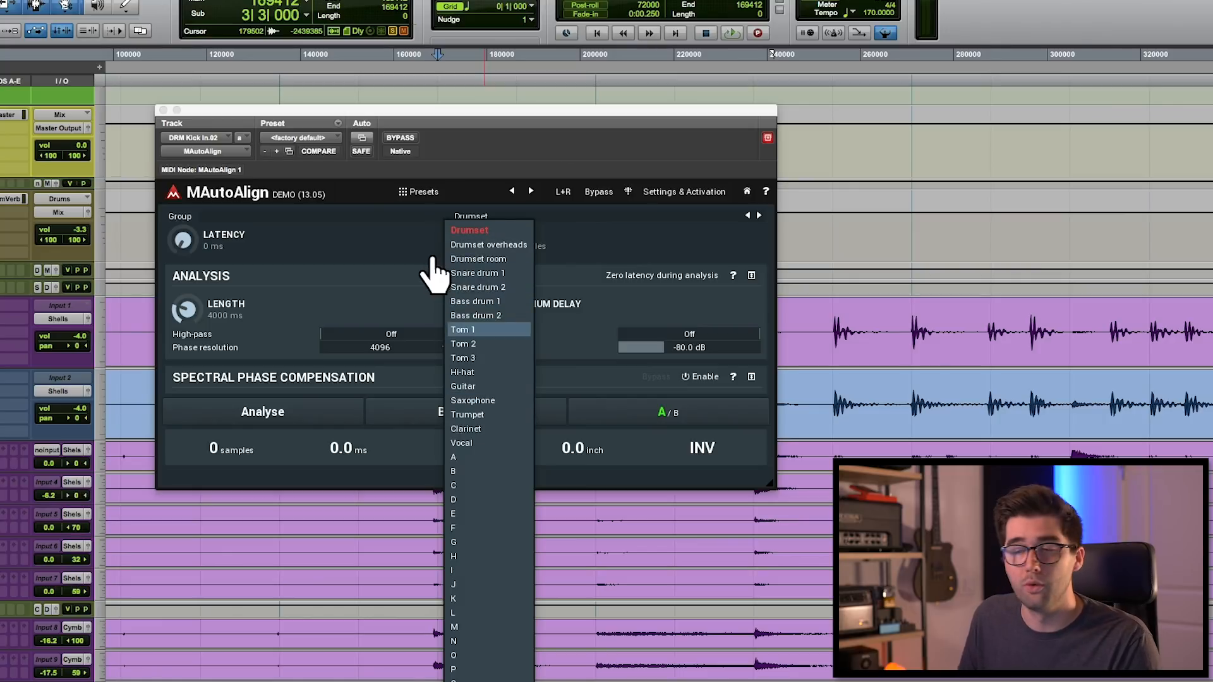
{"action": "left_click", "coordinate": [505, 301]}
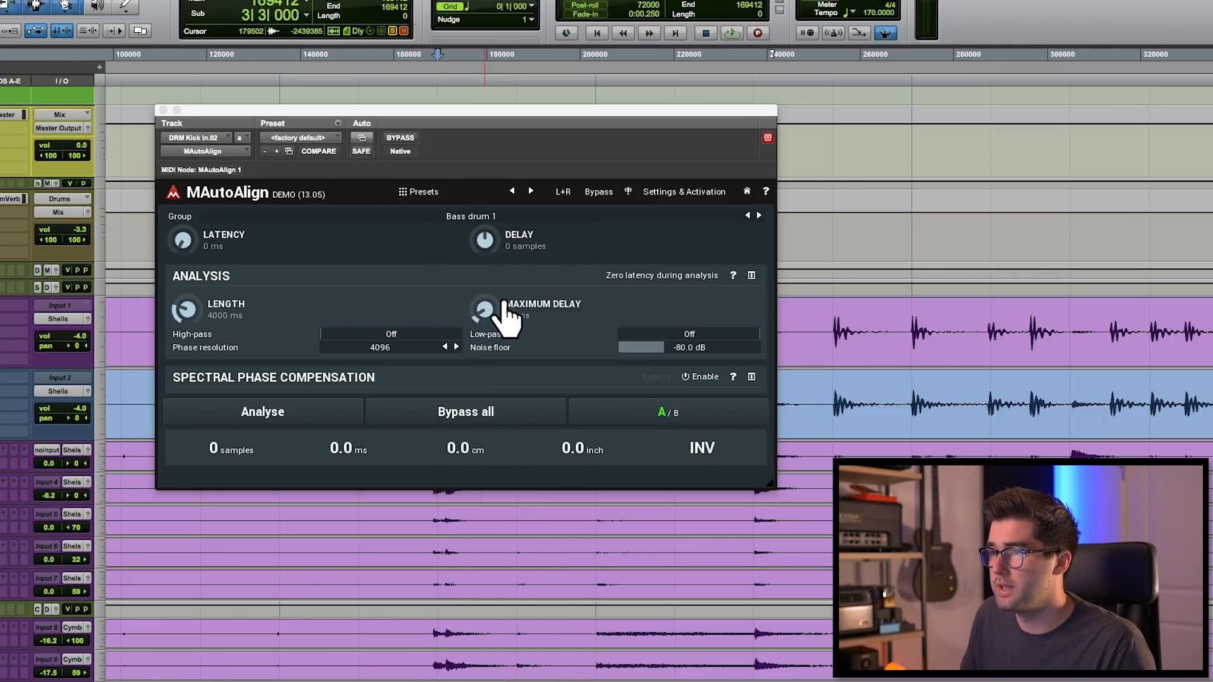
{"action": "left_click", "coordinate": [445, 218]}
{"action": "double_click", "coordinate": [428, 233]}
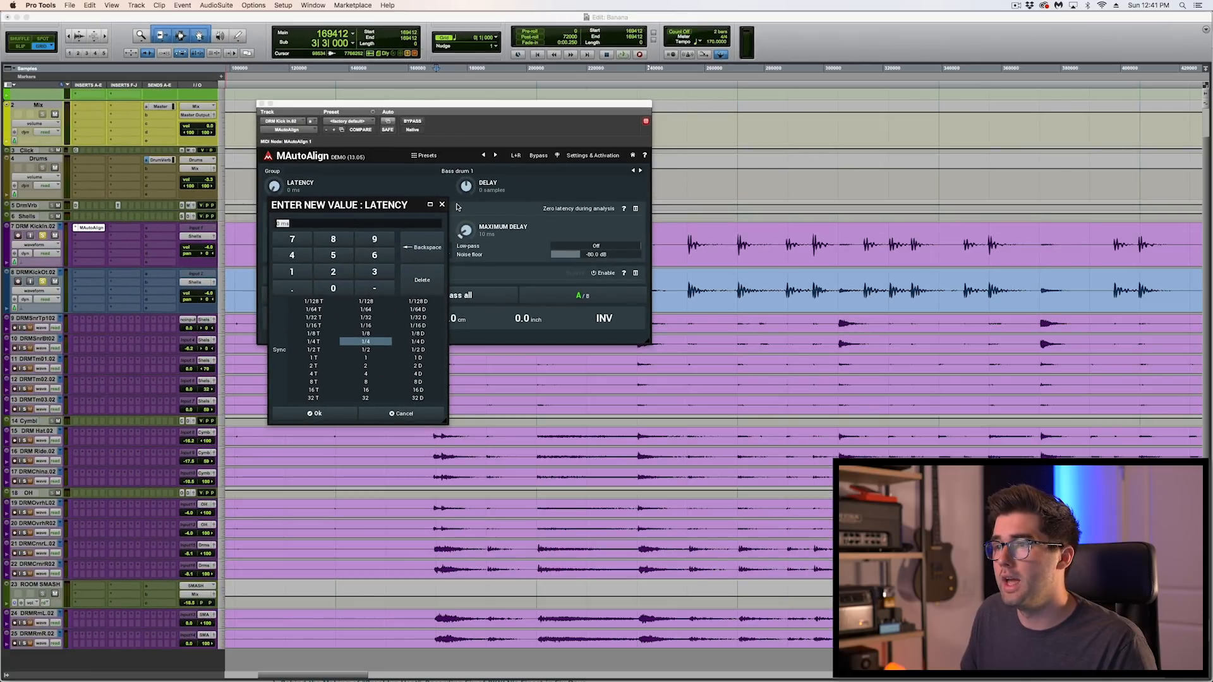
{"action": "left_click", "coordinate": [442, 204]}
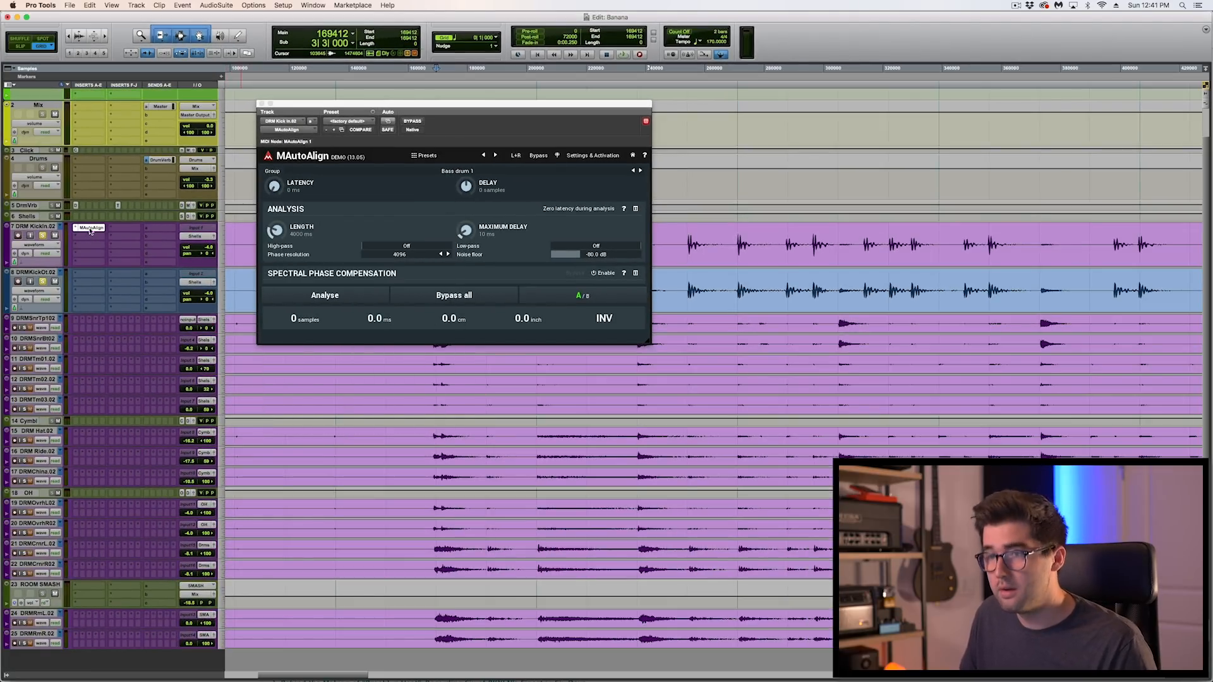
Step: Add MAutoAlign to the Kick Out track's first insert slot, using the Bass drum 1 group
{"action": "left_click", "coordinate": [88, 275]}
{"action": "left_click", "coordinate": [91, 229]}
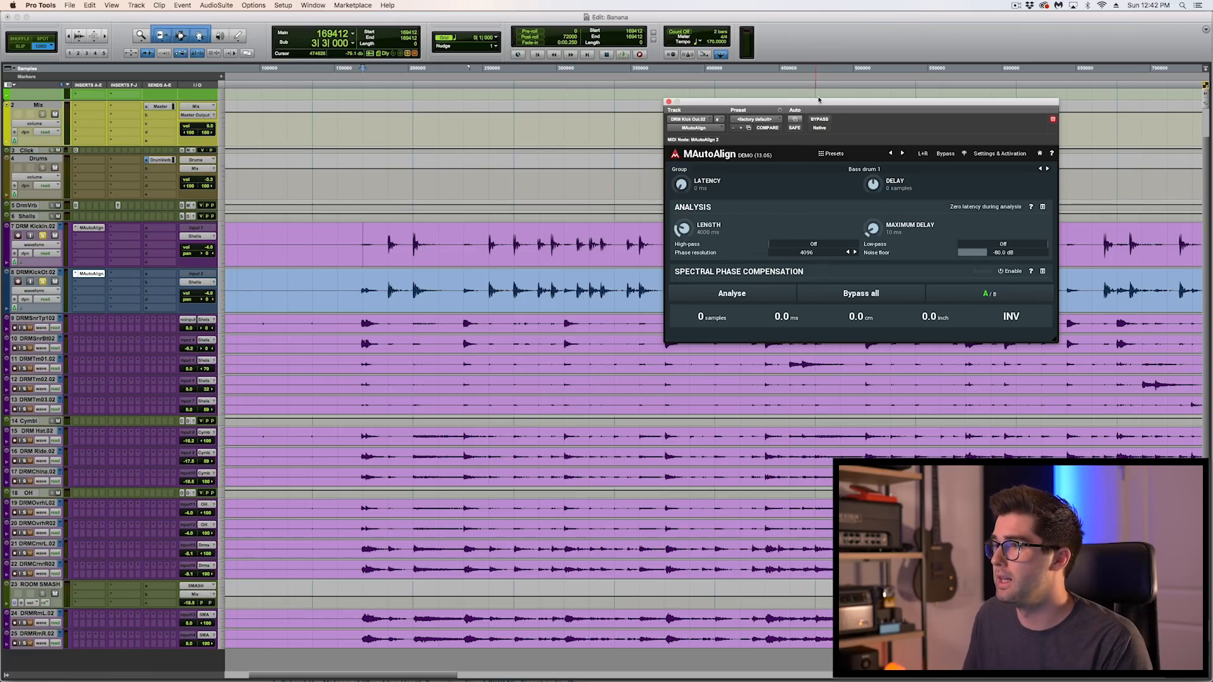
Step: Play the kick tracks and run the MAutoAlign analysis on them
{"action": "left_click_drag", "start_coordinate": [818, 100], "coordinate": [827, 86]}
{"action": "key", "text": "space"}
{"action": "left_click", "coordinate": [748, 283]}
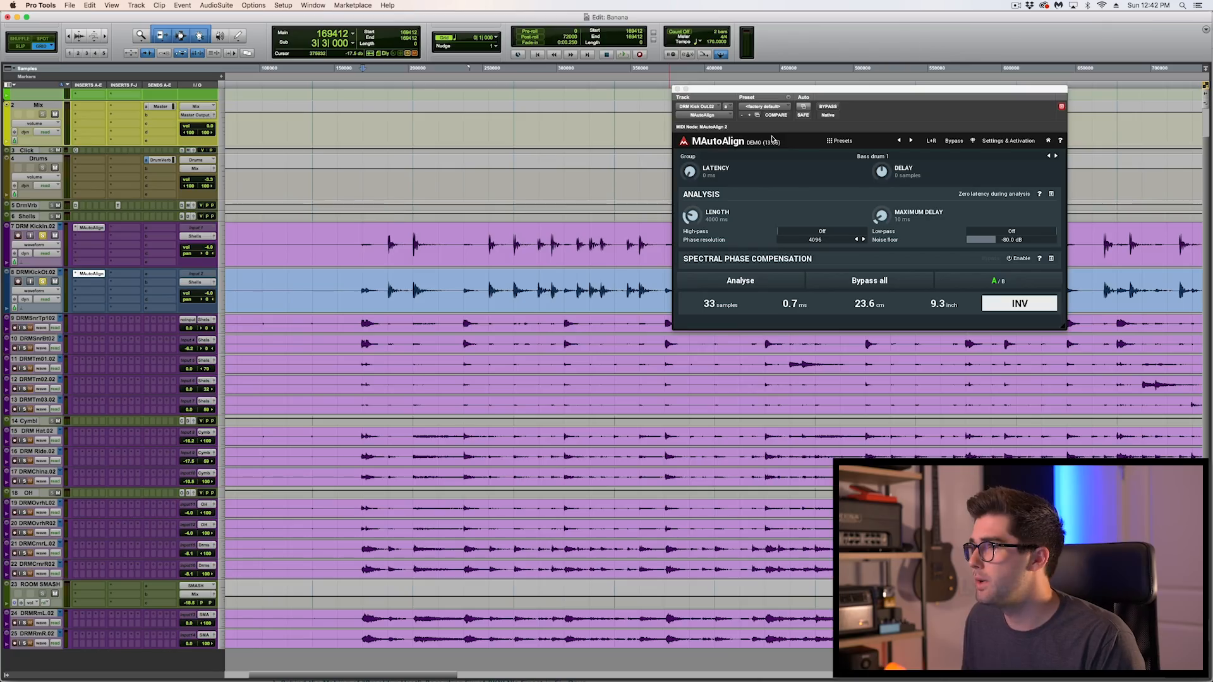
Step: Review the alignment values in the Kick Out MAutoAlign and open the Kick In instance to compare
{"action": "left_click_drag", "start_coordinate": [776, 94], "coordinate": [617, 98]}
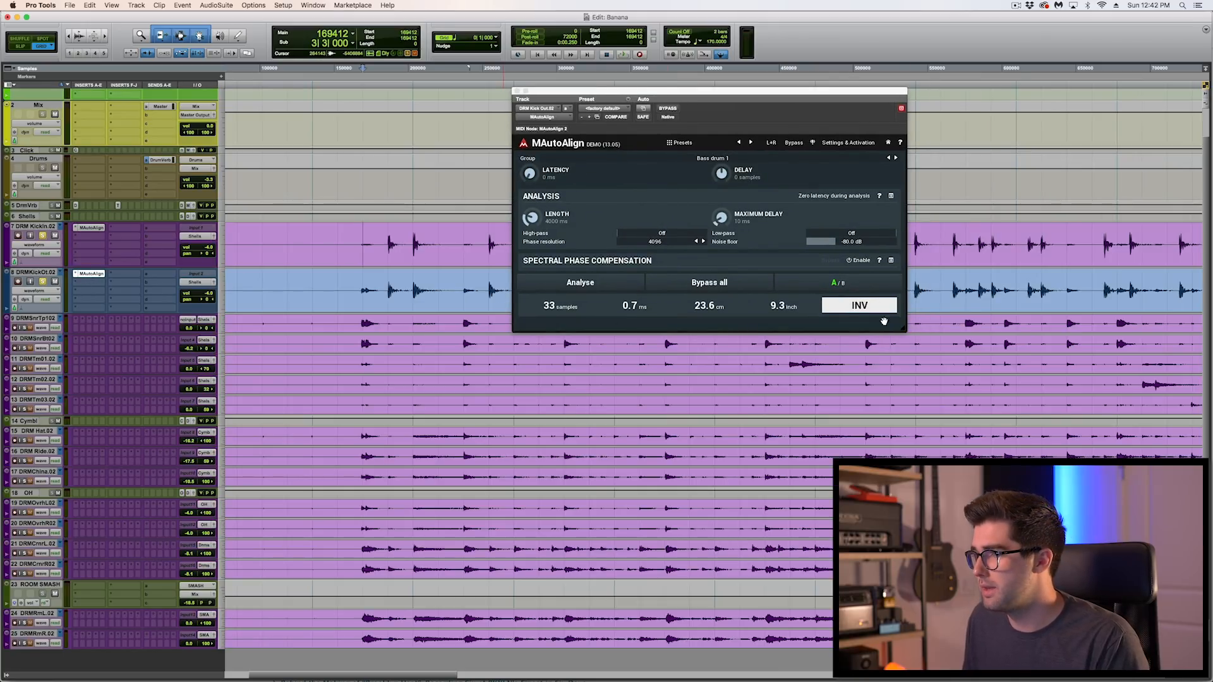
{"action": "left_click", "coordinate": [104, 228]}
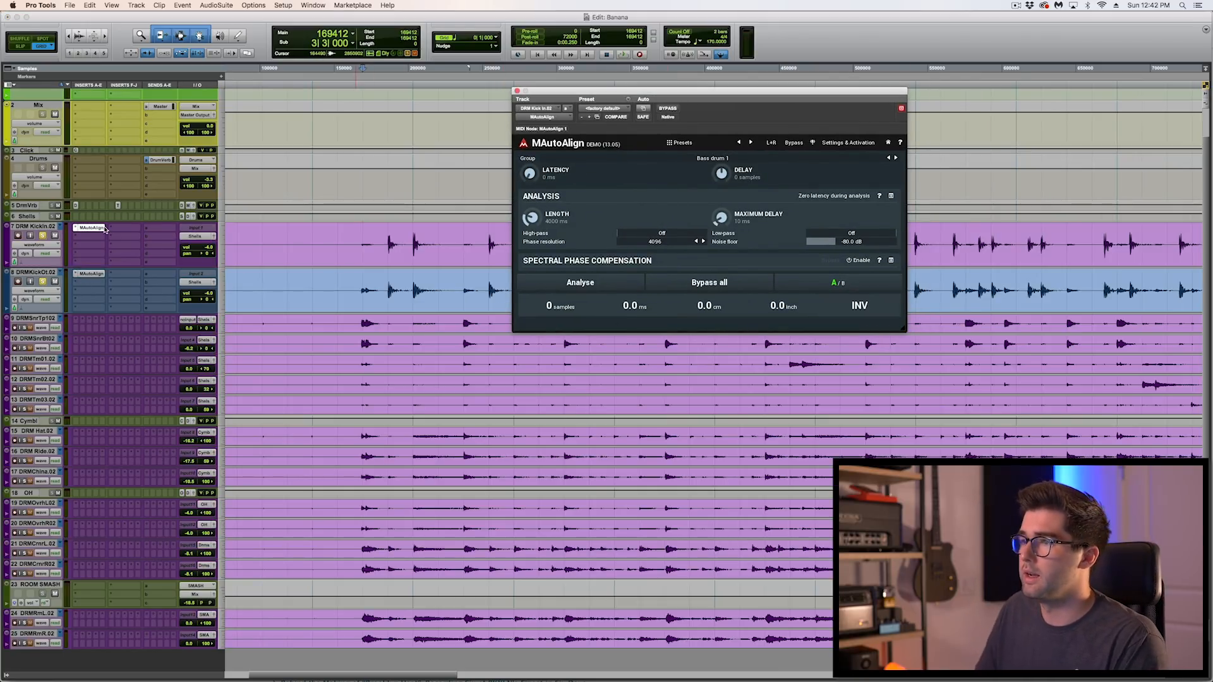
Step: Check the Kick Out MAutoAlign values, then measure the sample offset between the Kick In and Kick Out transients
{"action": "left_click", "coordinate": [96, 276]}
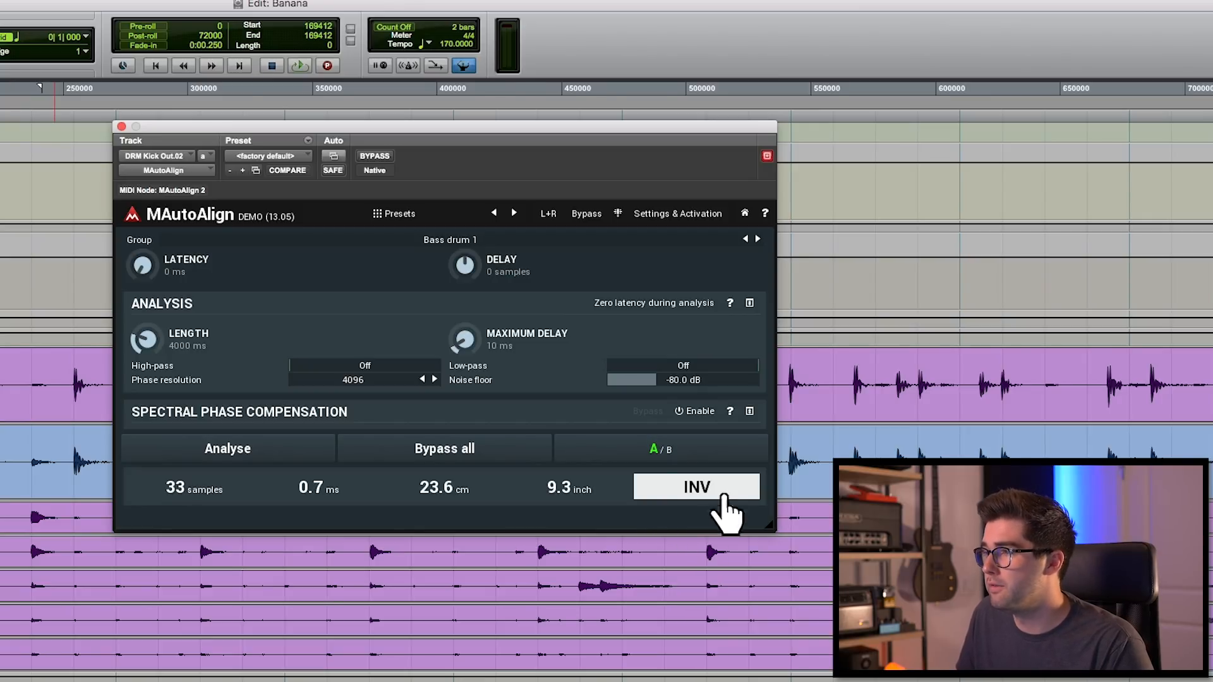
{"action": "left_click", "coordinate": [121, 127]}
{"action": "key", "text": "t"}
{"action": "key", "text": "t"}
{"action": "key", "text": "t"}
{"action": "key", "text": "t"}
{"action": "key", "text": "t"}
{"action": "key", "text": "t"}
{"action": "key", "text": "t"}
{"action": "key", "text": "t"}
{"action": "key", "text": "t"}
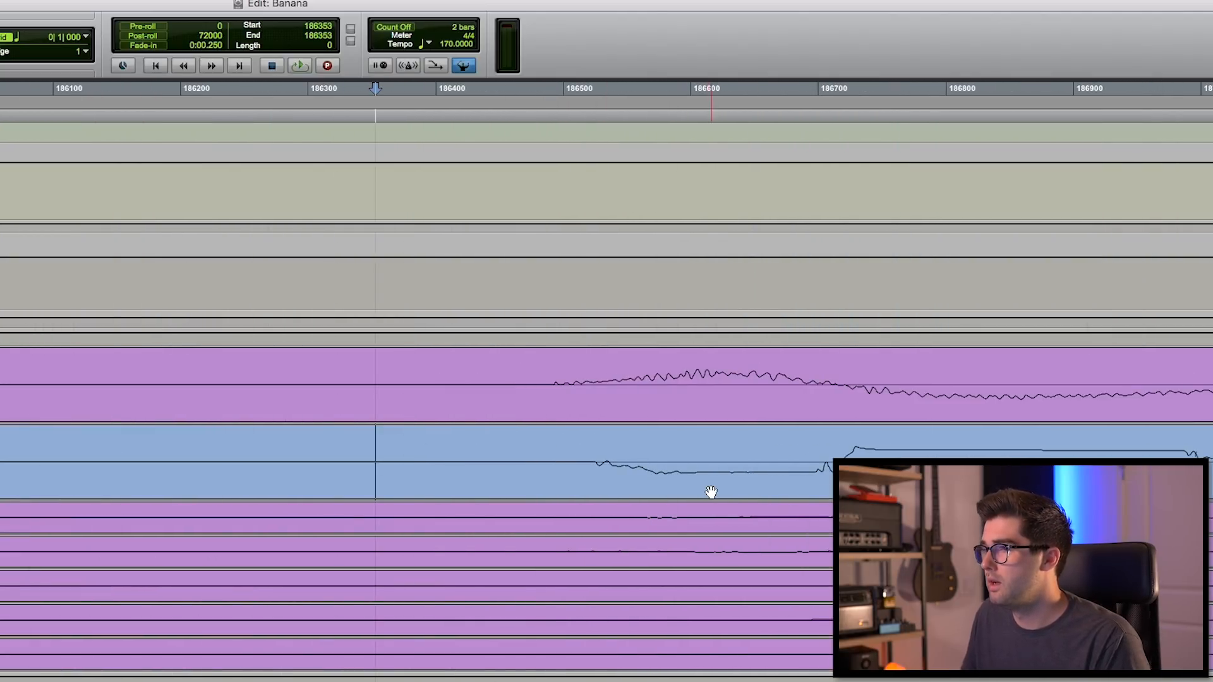
{"action": "scroll", "coordinate": [711, 492], "scroll_direction": "right", "scroll_amount": 3}
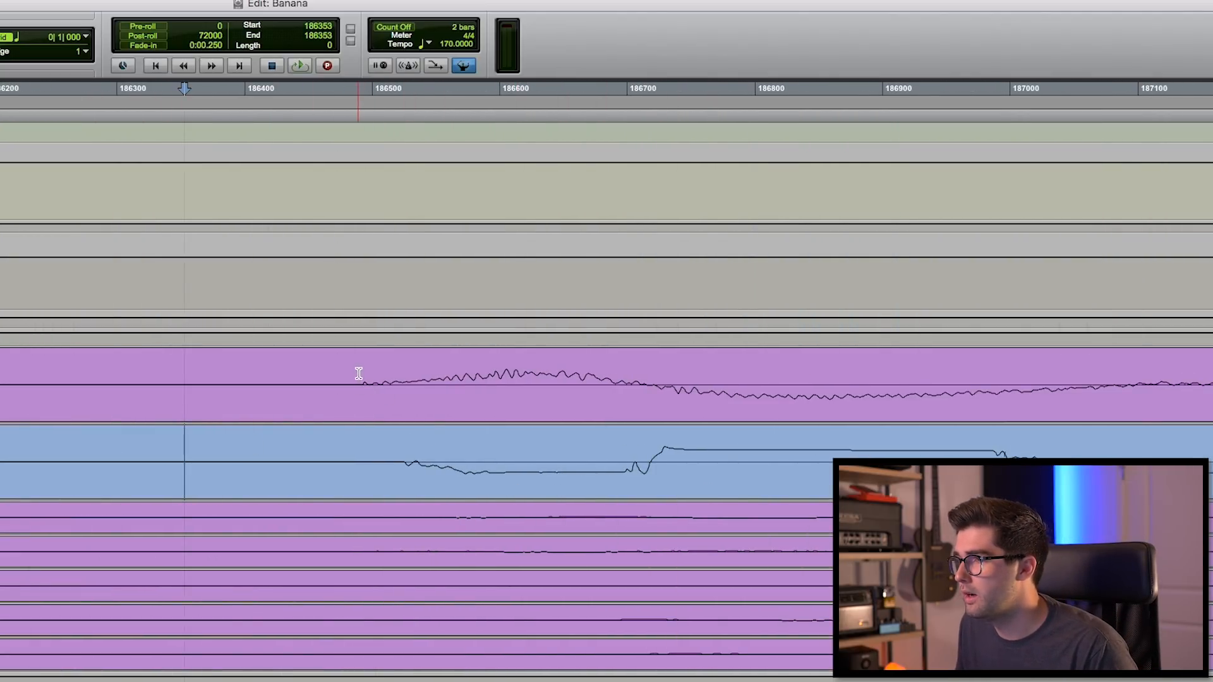
{"action": "left_click", "coordinate": [363, 435]}
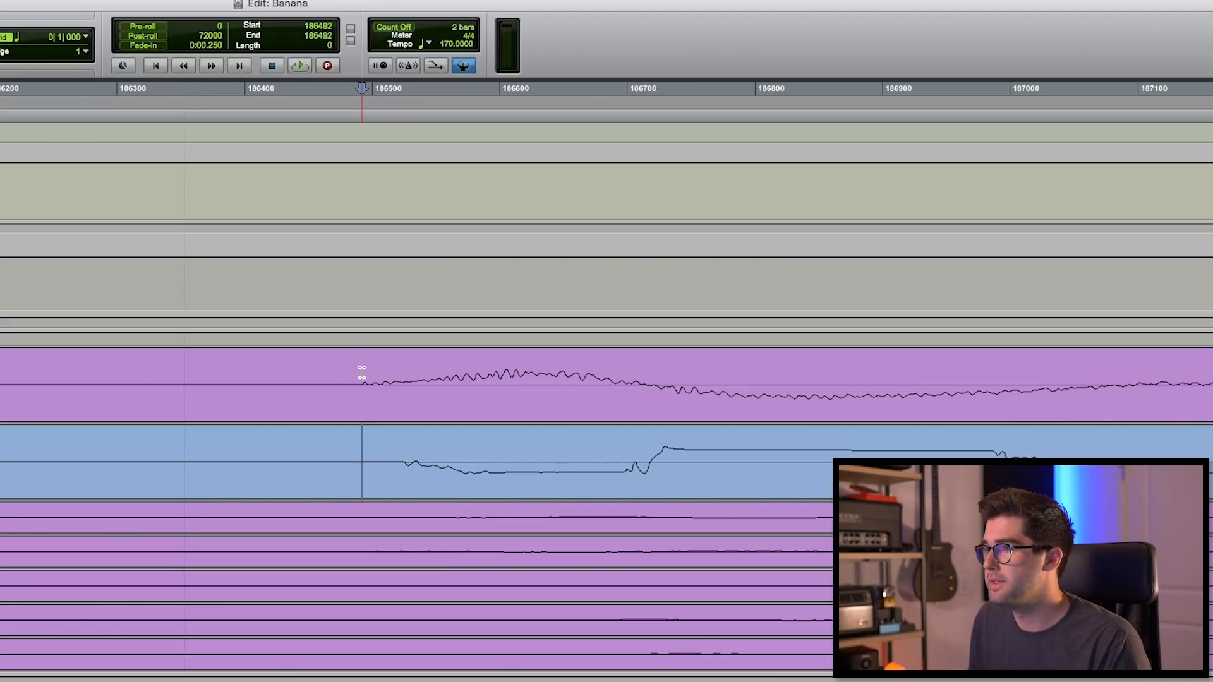
{"action": "left_click_drag", "start_coordinate": [363, 445], "coordinate": [404, 442]}
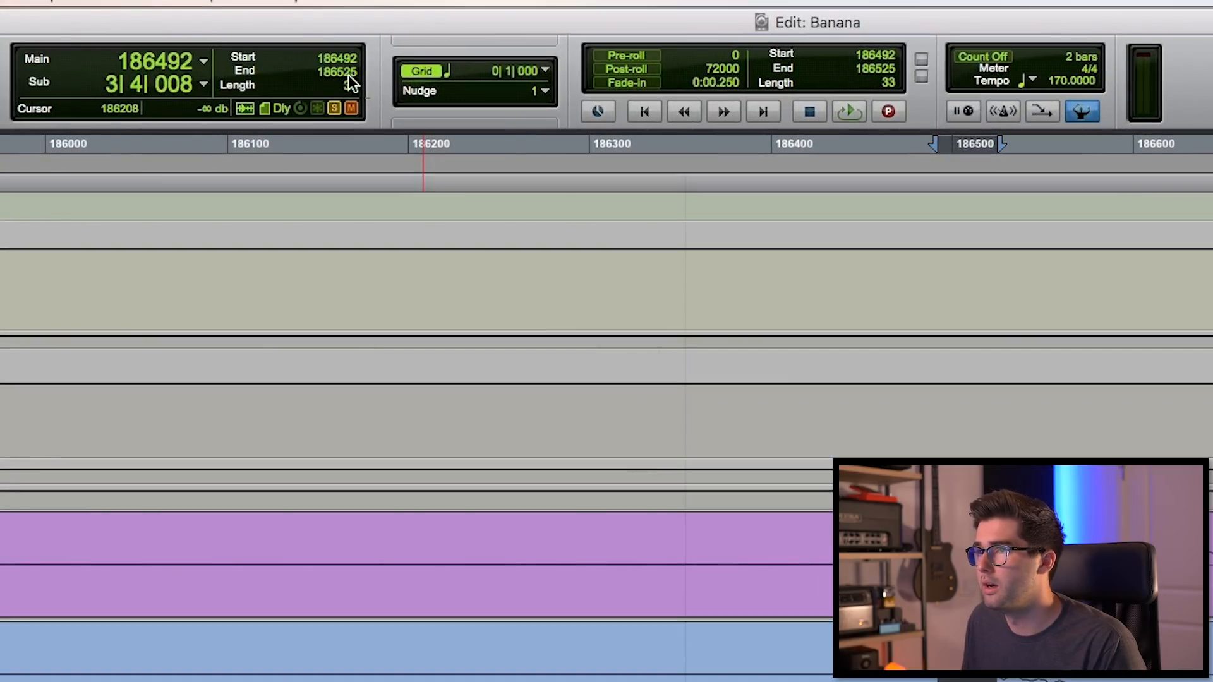
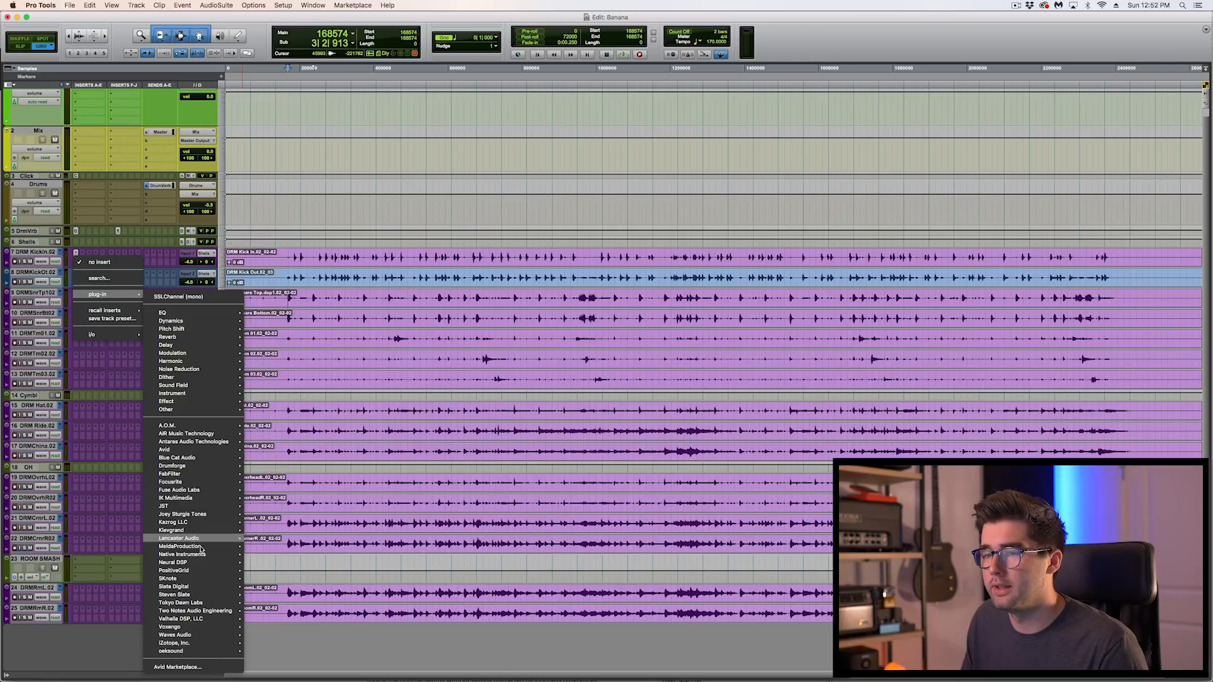
Step: Add TDR Nova (mono) to the snare top track's first insert slot and reposition its window
{"action": "mouse_move", "coordinate": [196, 605]}
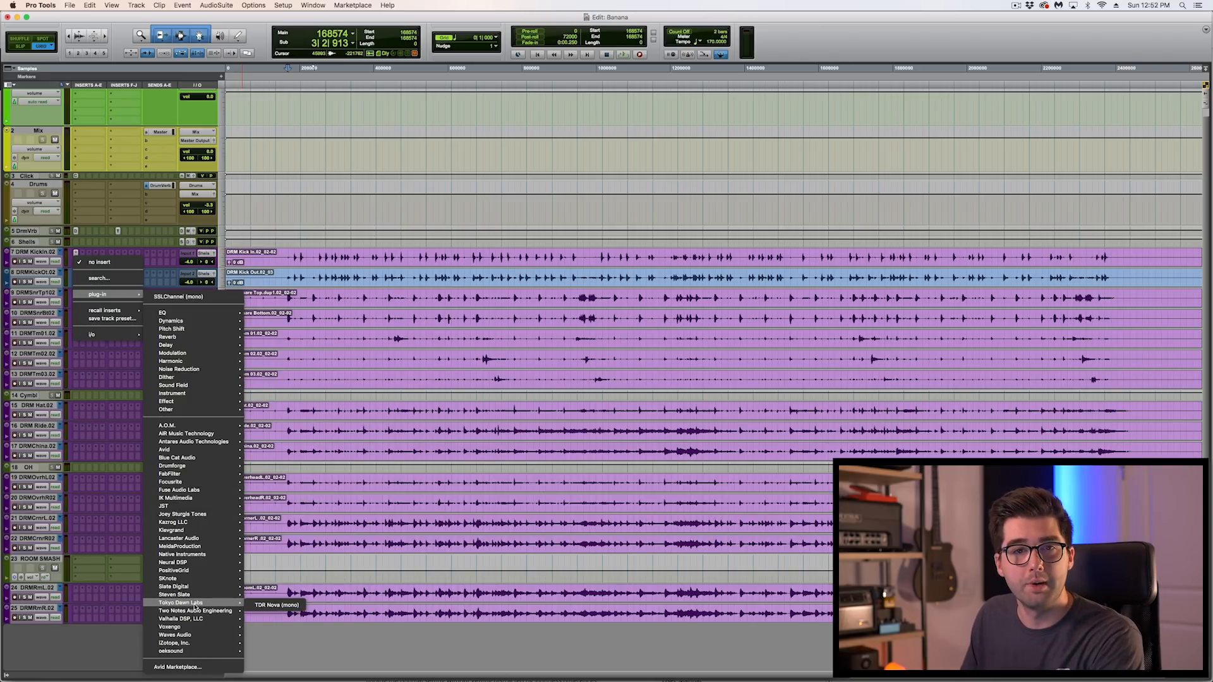
{"action": "left_click", "coordinate": [257, 607]}
{"action": "left_click_drag", "start_coordinate": [875, 71], "coordinate": [527, 71]}
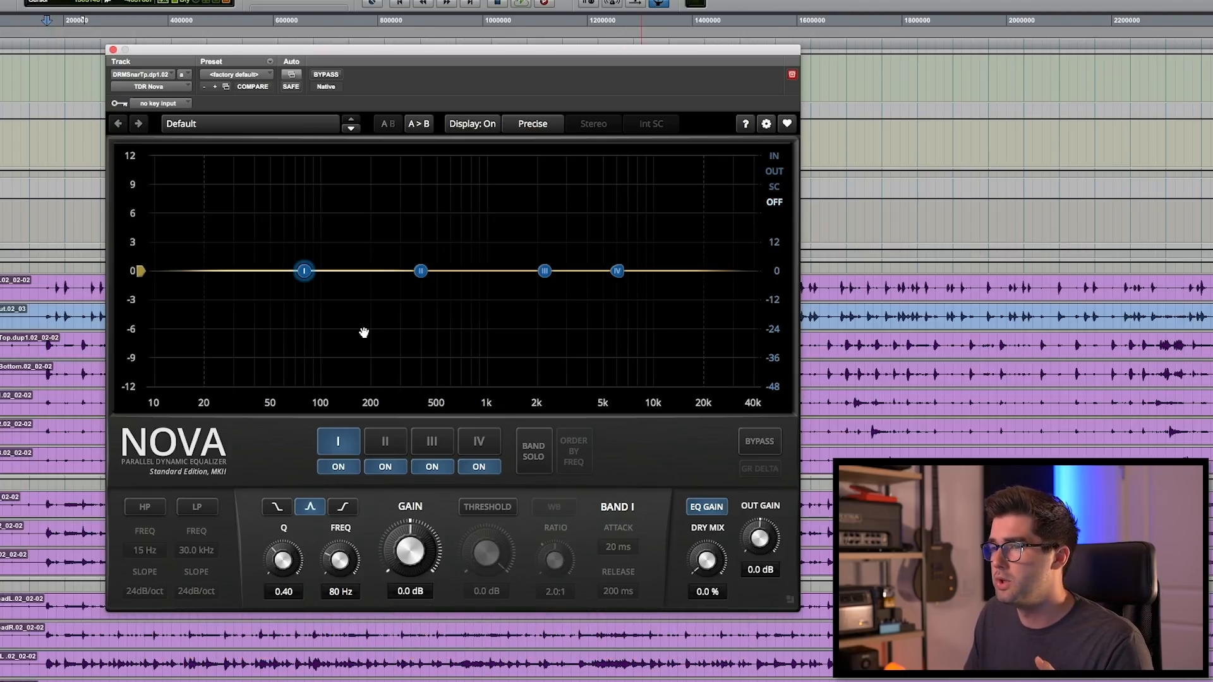
Step: Look through Nova's four bands and wideband settings, briefly switching the high-pass and low-pass filters on and off
{"action": "left_click", "coordinate": [387, 440]}
{"action": "left_click", "coordinate": [432, 441]}
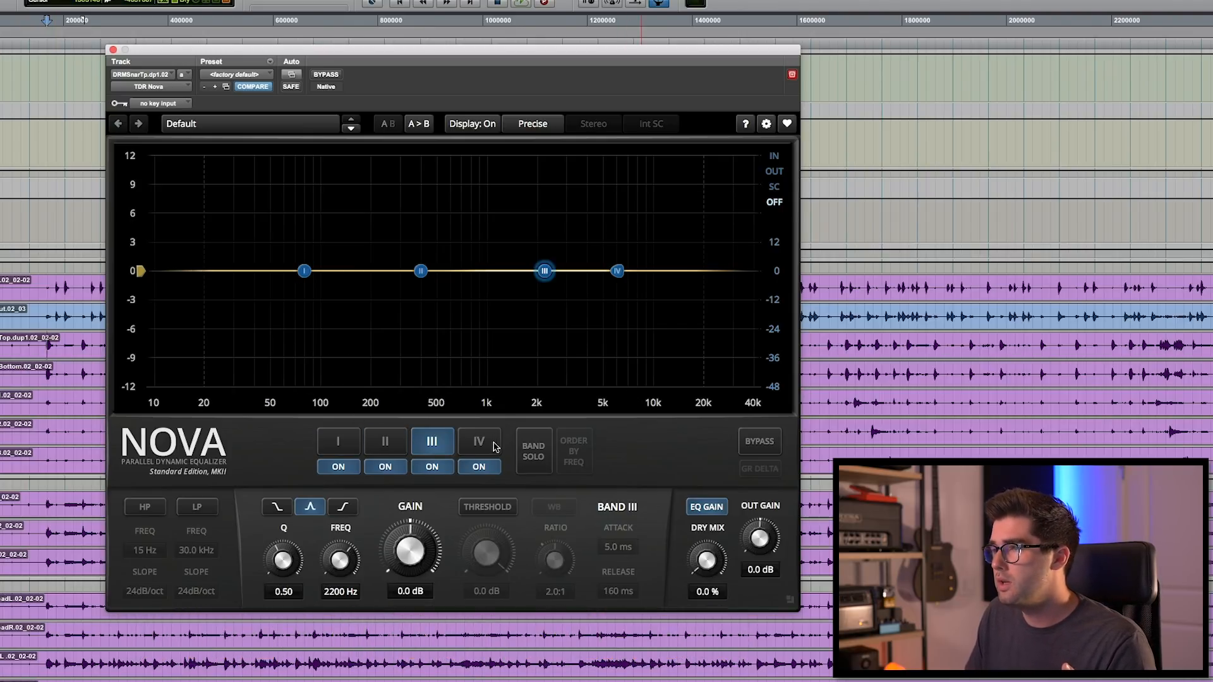
{"action": "left_click", "coordinate": [479, 441]}
{"action": "left_click", "coordinate": [335, 449]}
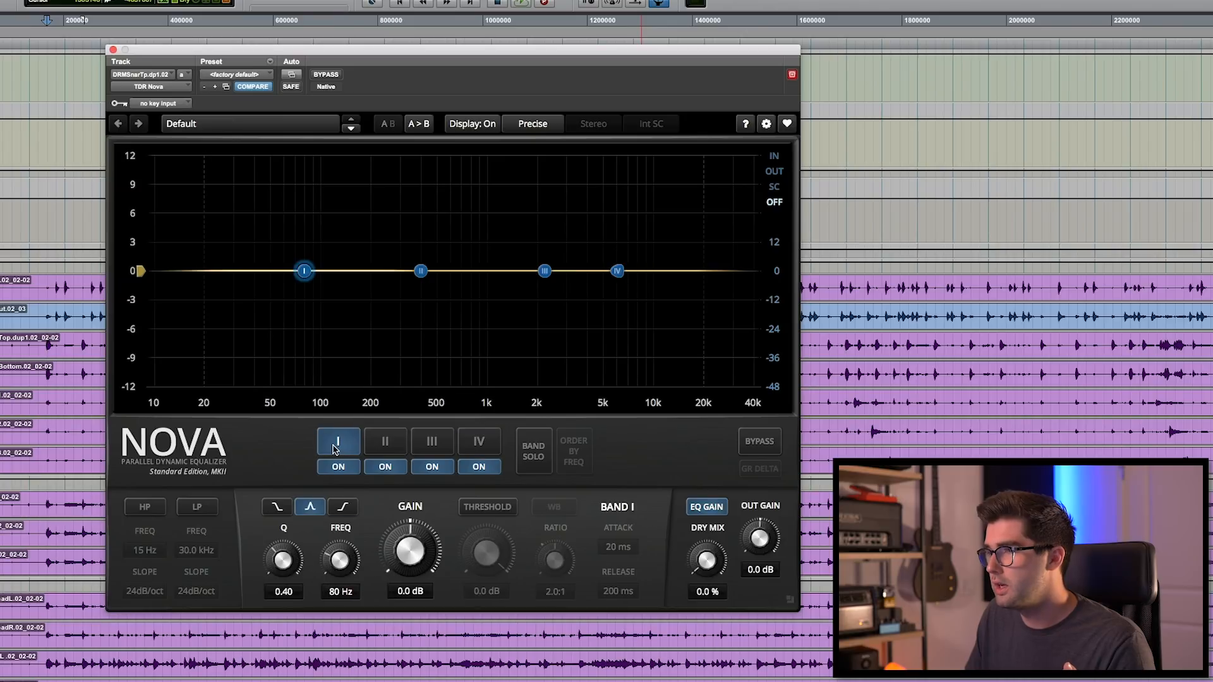
{"action": "left_click", "coordinate": [365, 271]}
{"action": "left_click", "coordinate": [142, 511]}
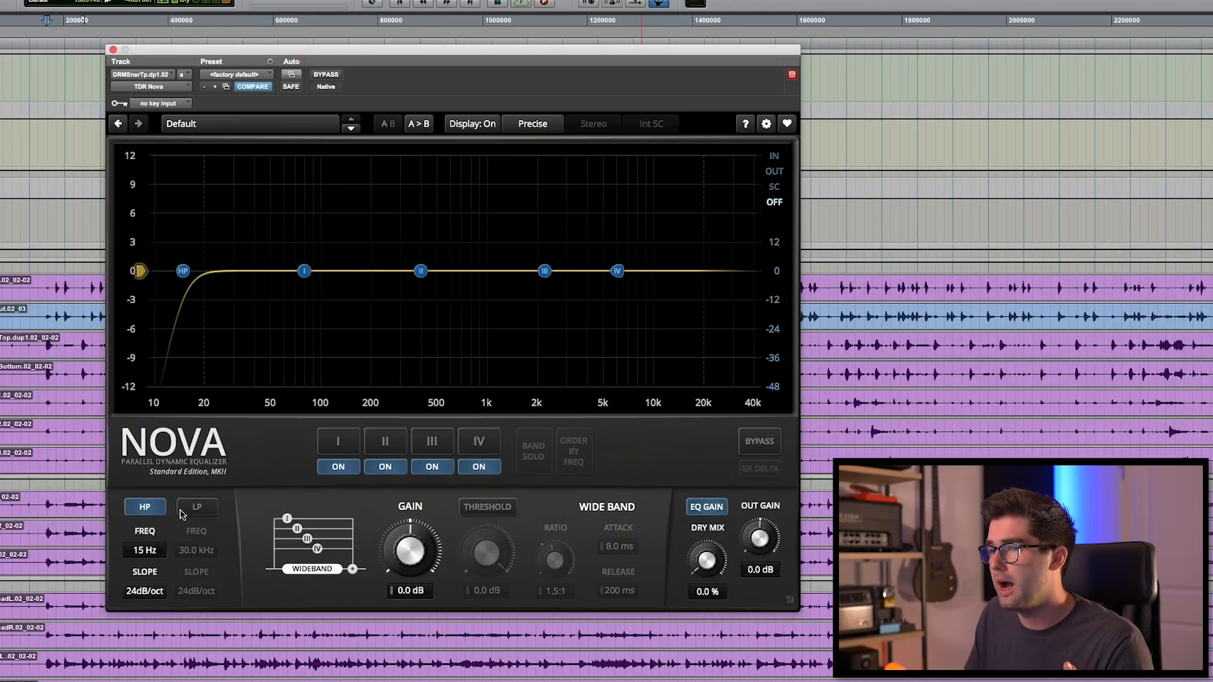
{"action": "left_click", "coordinate": [183, 512]}
{"action": "left_click", "coordinate": [197, 510]}
{"action": "left_click", "coordinate": [145, 506]}
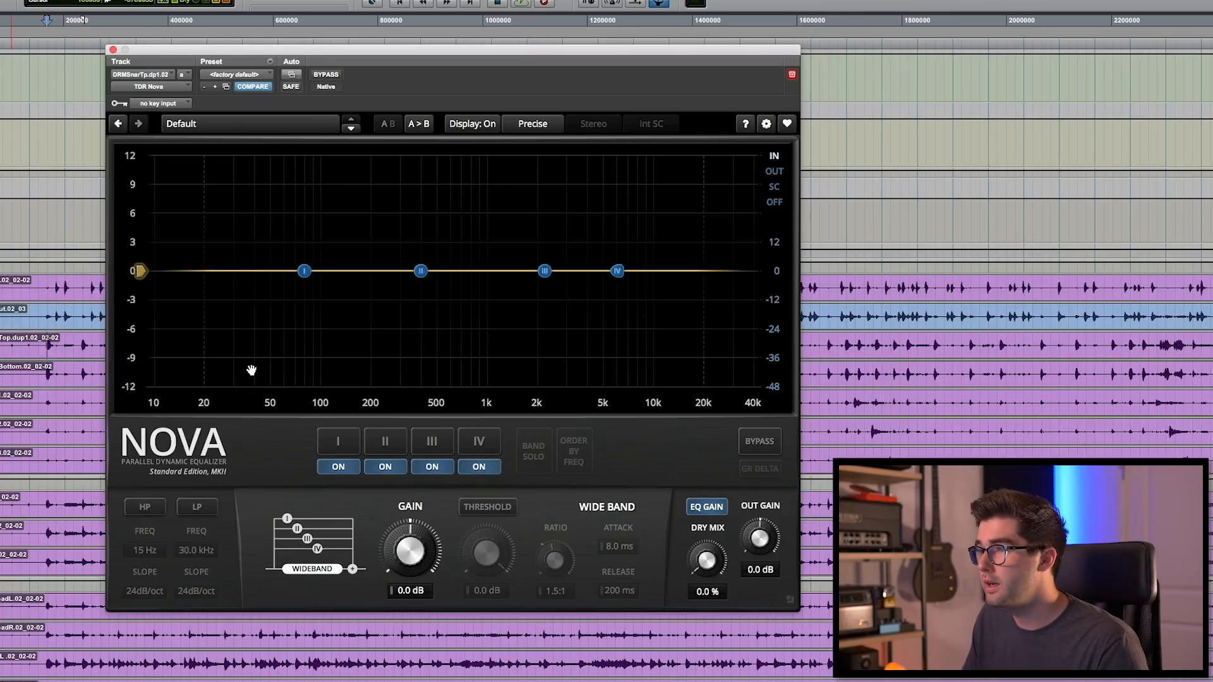
Step: Play the snare top while setting band II to -3.3 dB at 626 Hz and the band IV shelf to 4.4 dB at 6.9 kHz
{"action": "key", "text": "space"}
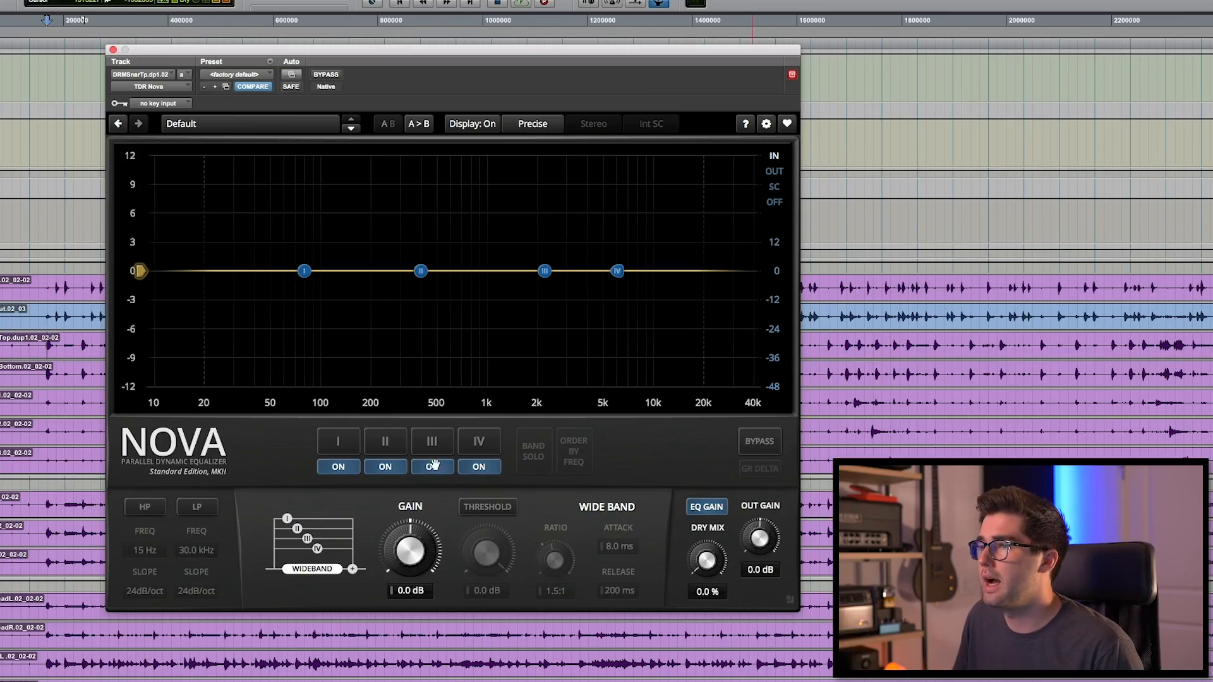
{"action": "left_click", "coordinate": [419, 271]}
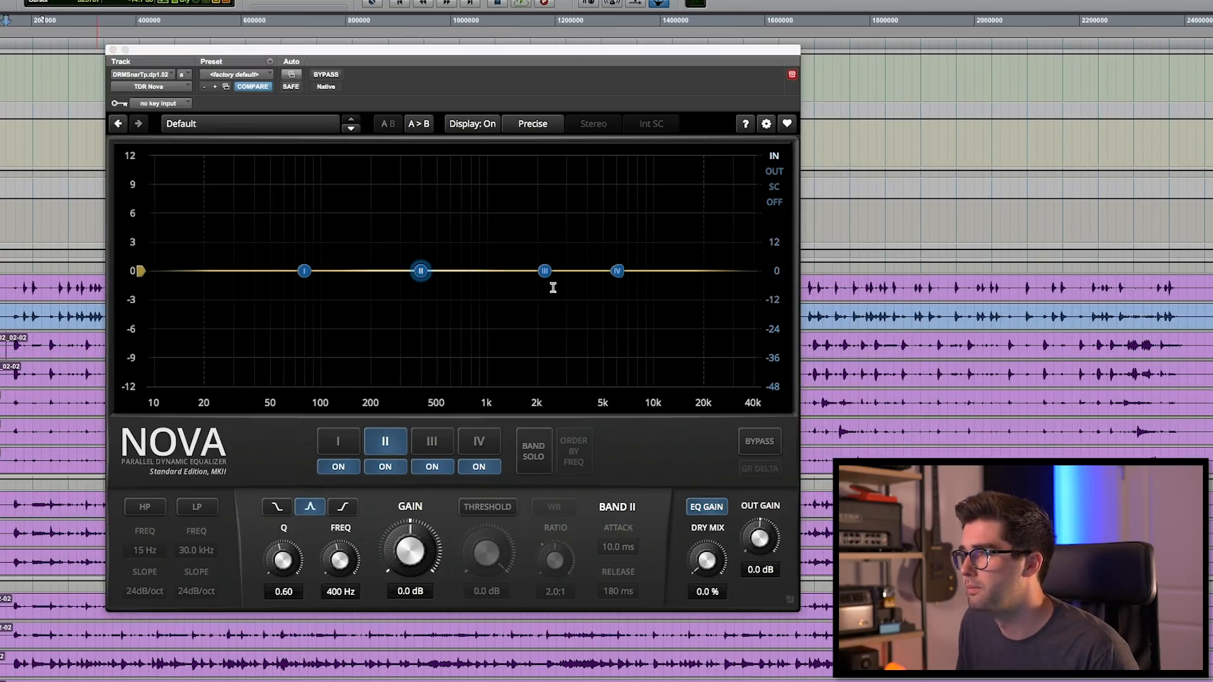
{"action": "key", "text": "space"}
{"action": "left_click_drag", "start_coordinate": [421, 273], "coordinate": [453, 302]}
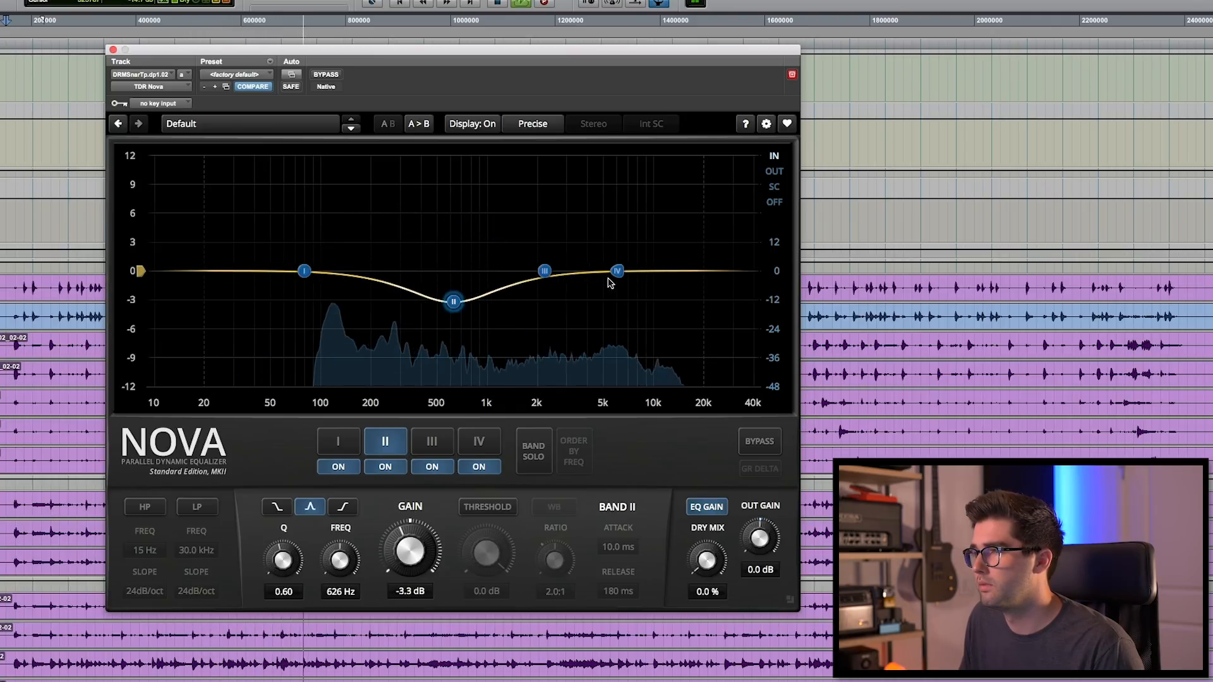
{"action": "left_click_drag", "start_coordinate": [618, 276], "coordinate": [627, 231]}
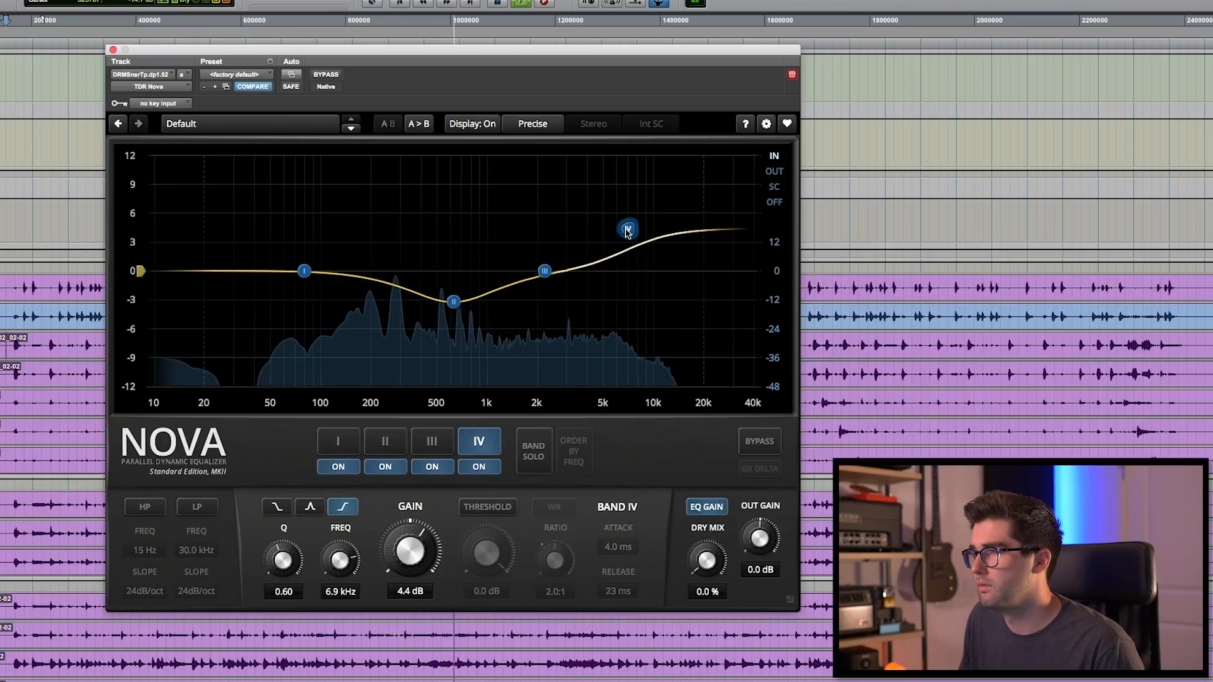
Step: Enable Nova's high-pass filter and raise its cutoff to 58 Hz while the snare plays
{"action": "left_click", "coordinate": [336, 442]}
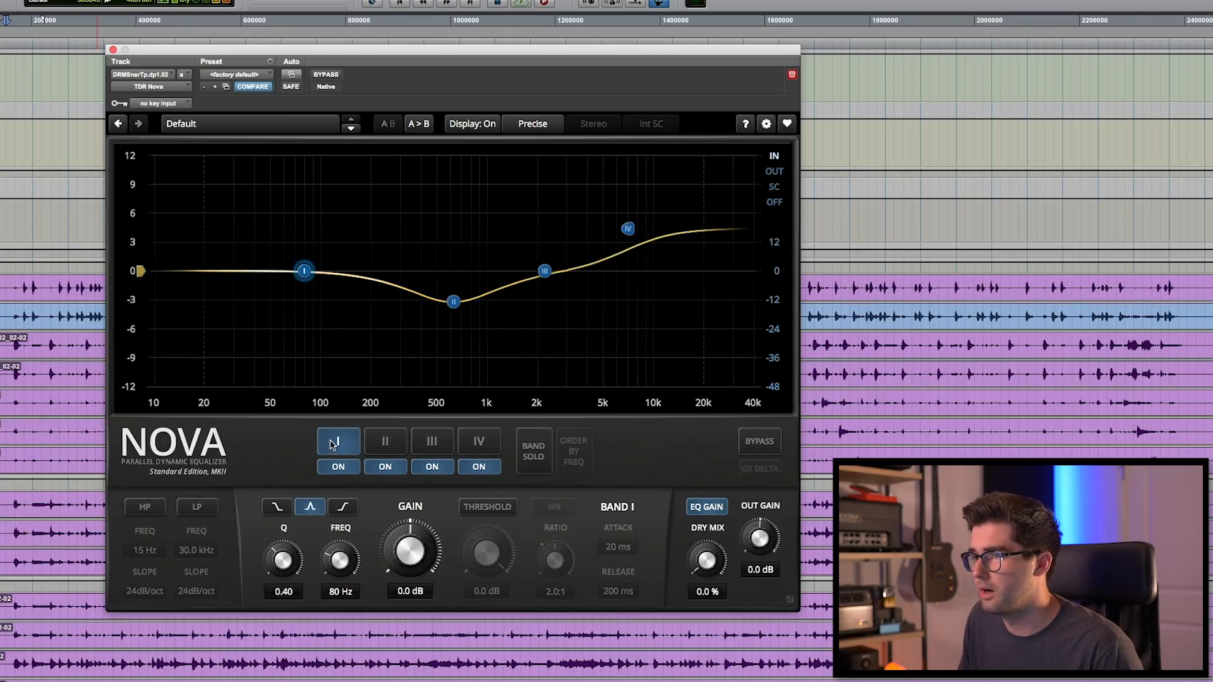
{"action": "left_click", "coordinate": [336, 442]}
{"action": "left_click", "coordinate": [159, 507]}
{"action": "left_click_drag", "start_coordinate": [186, 272], "coordinate": [246, 269]}
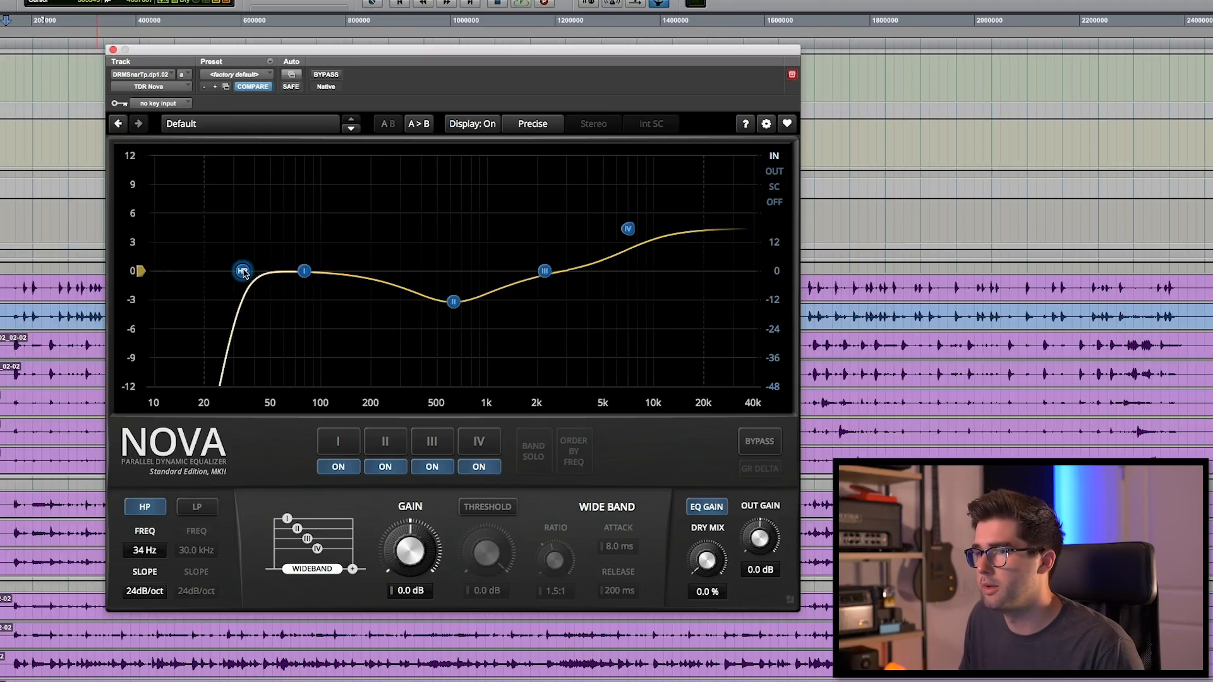
{"action": "key", "text": "space"}
{"action": "left_click_drag", "start_coordinate": [243, 273], "coordinate": [281, 271]}
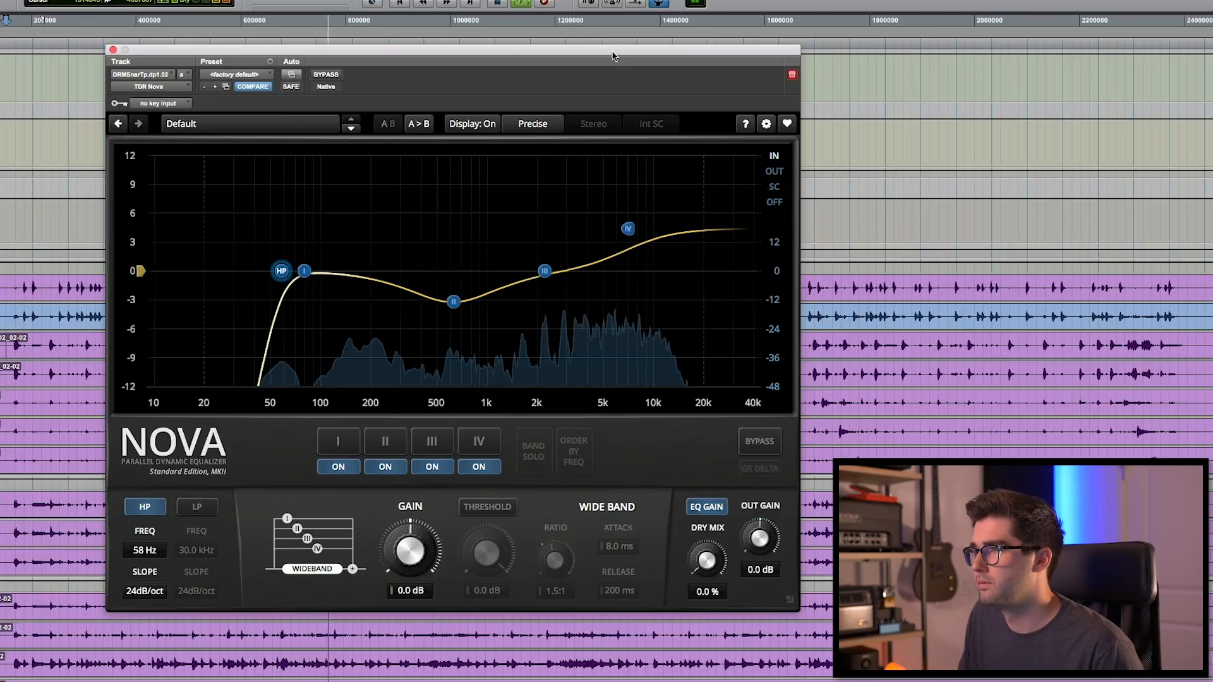
{"action": "left_click_drag", "start_coordinate": [613, 57], "coordinate": [612, 49]}
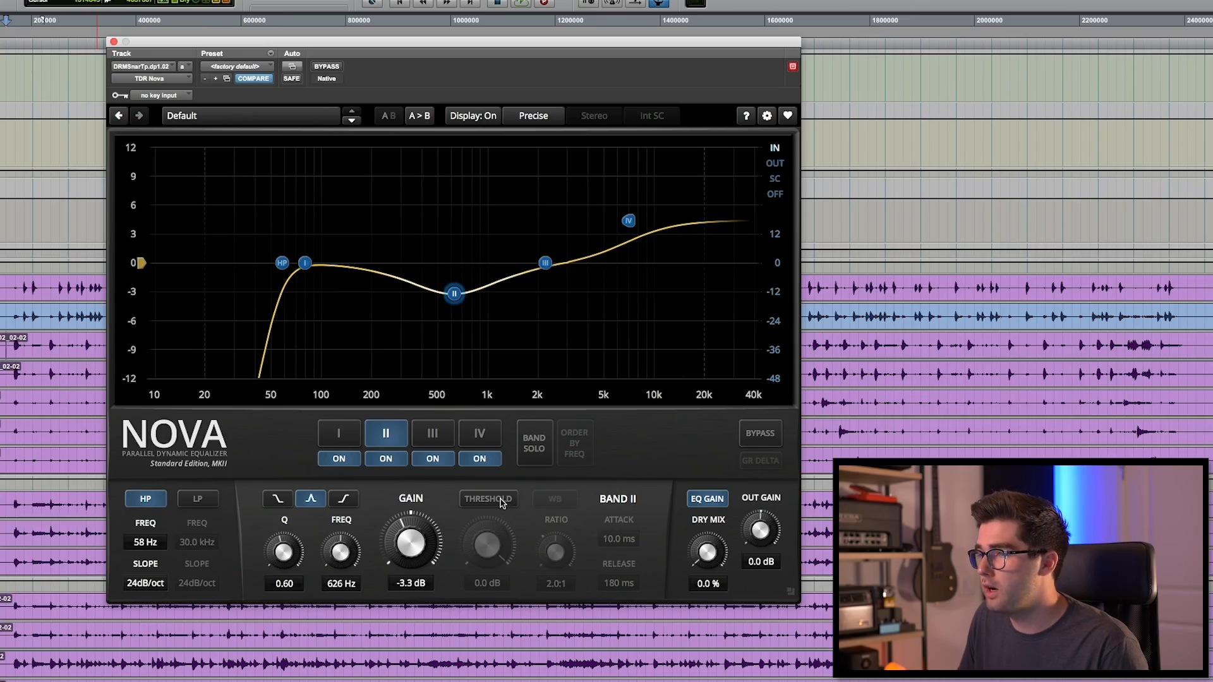
Step: Enable the threshold on Nova's band II, adjust it during playback, and close the plug-in window
{"action": "left_click", "coordinate": [489, 499]}
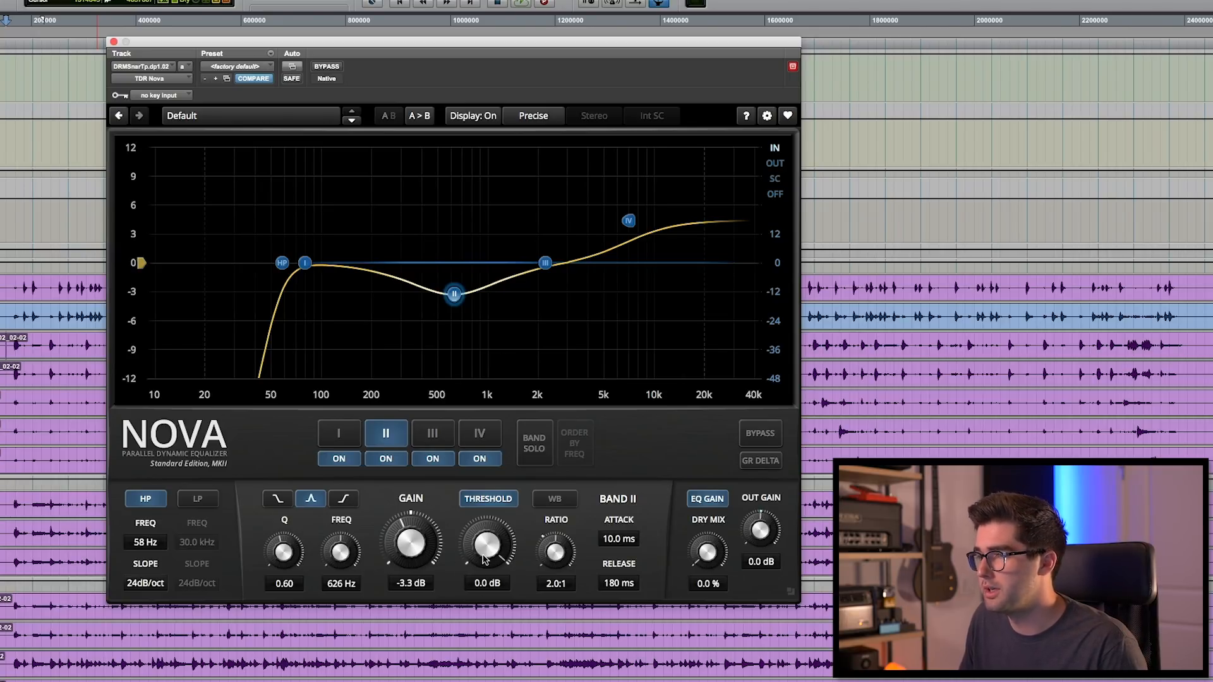
{"action": "key", "text": "space"}
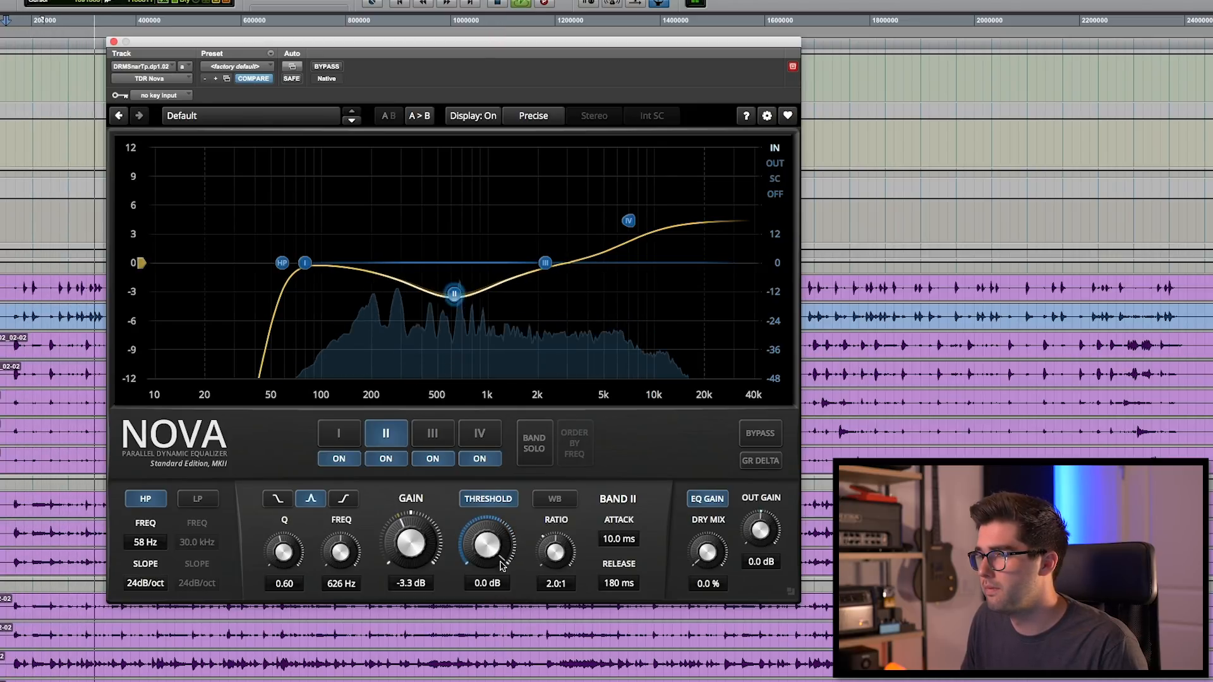
{"action": "key", "text": "space"}
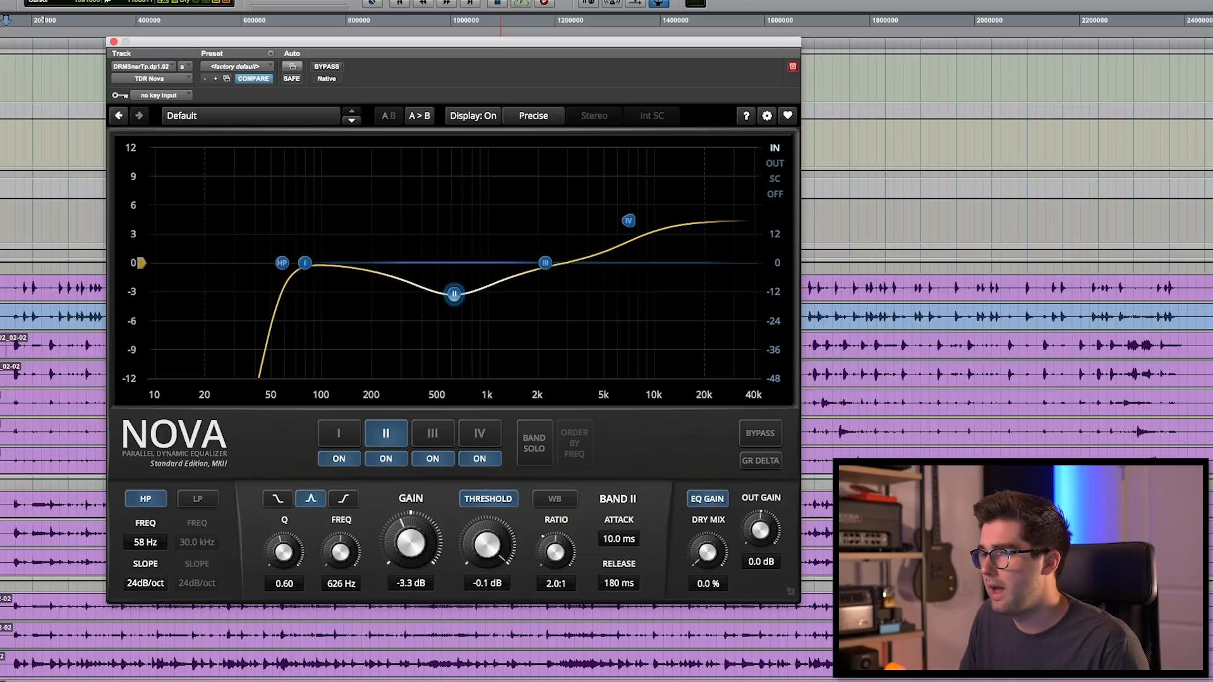
{"action": "key", "text": "space"}
{"action": "left_click_drag", "start_coordinate": [485, 514], "coordinate": [488, 576]}
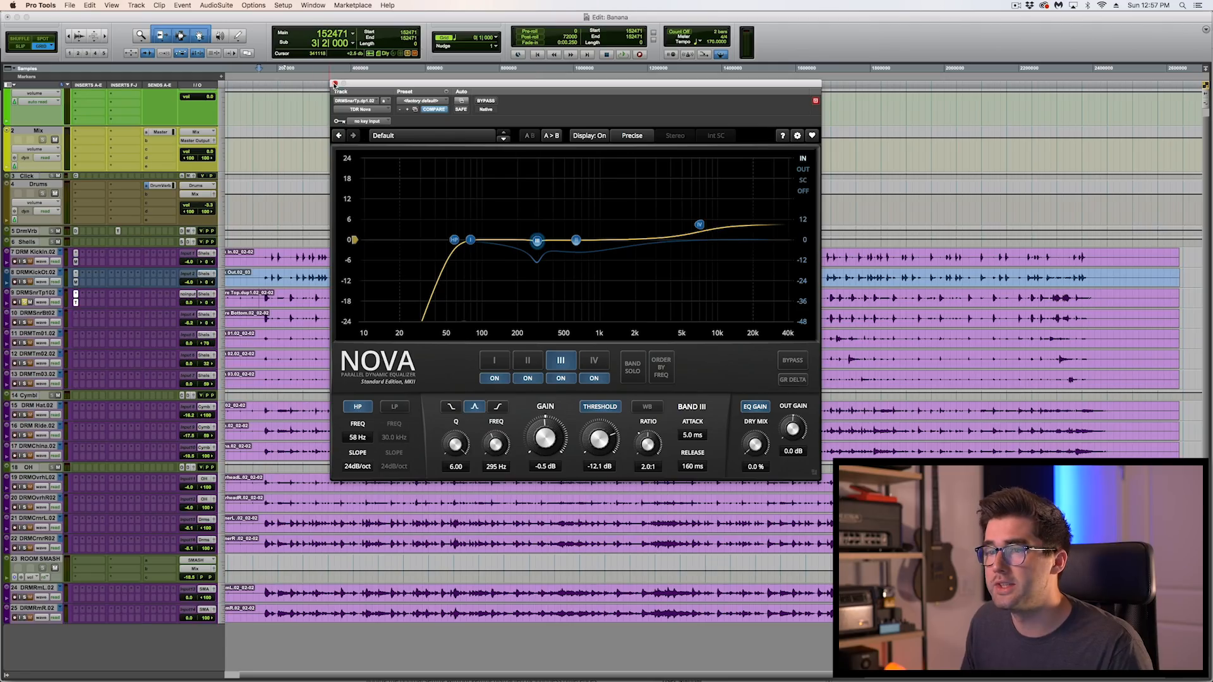
{"action": "left_click", "coordinate": [334, 84]}
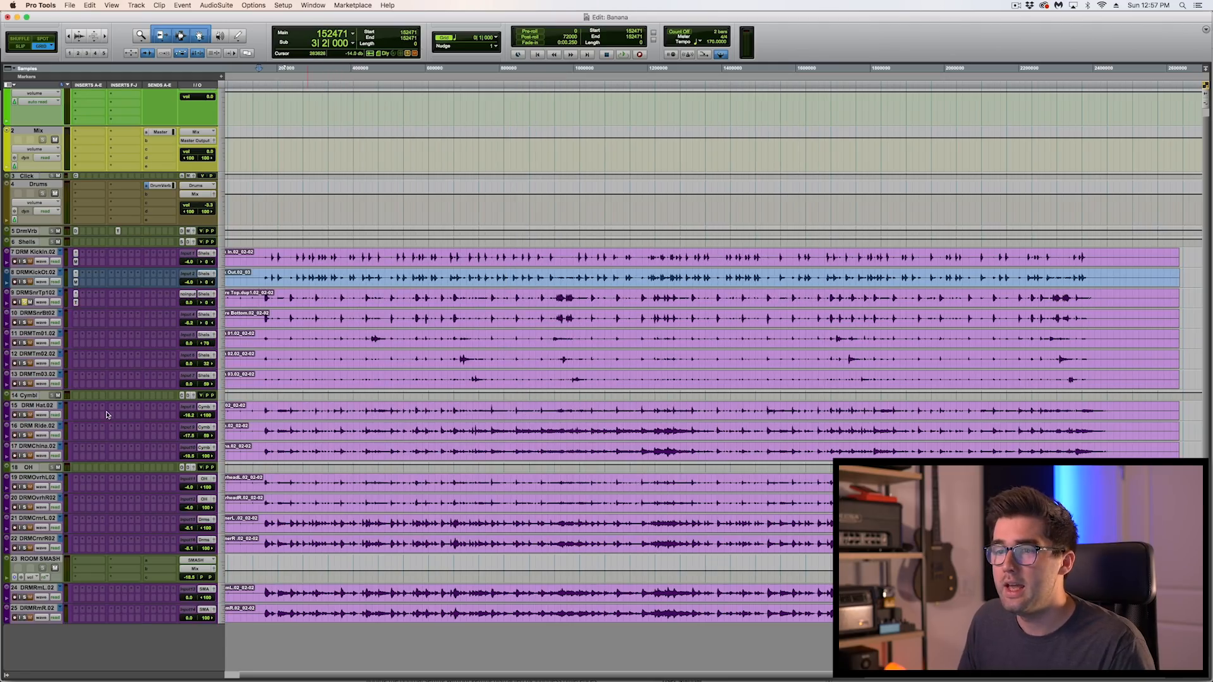
Step: Add TDR Nova (stereo) to the OH track's first insert slot and reposition its window
{"action": "left_click", "coordinate": [37, 293]}
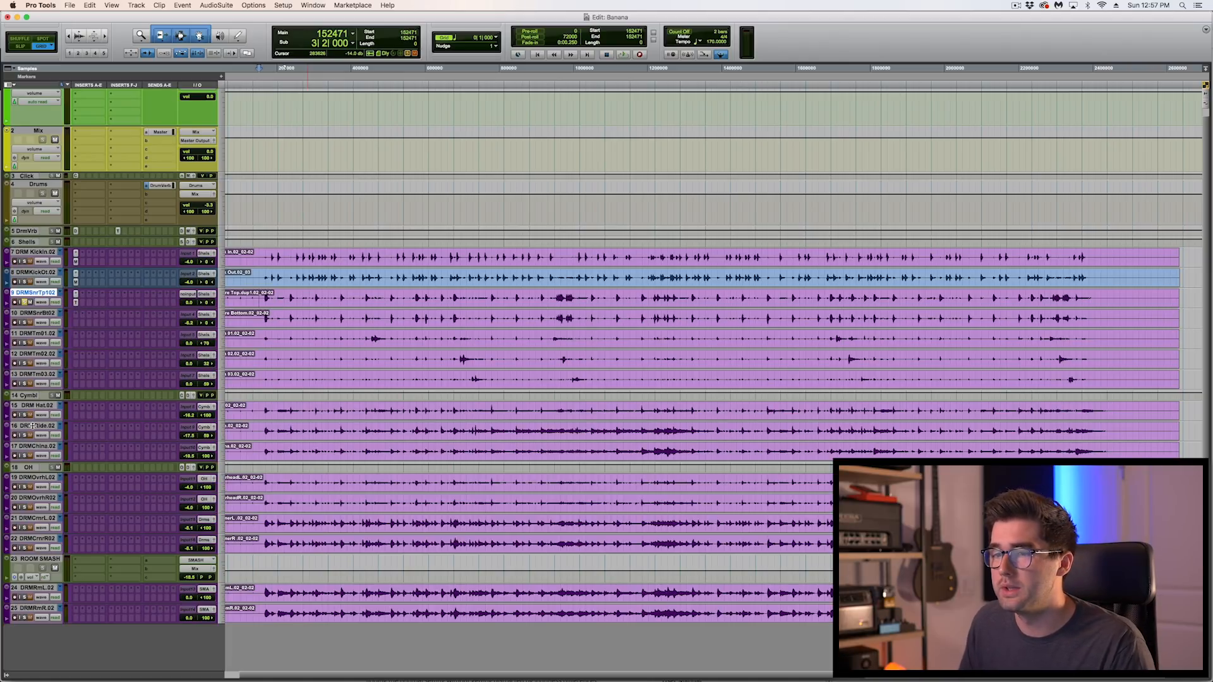
{"action": "left_click", "coordinate": [37, 477]}
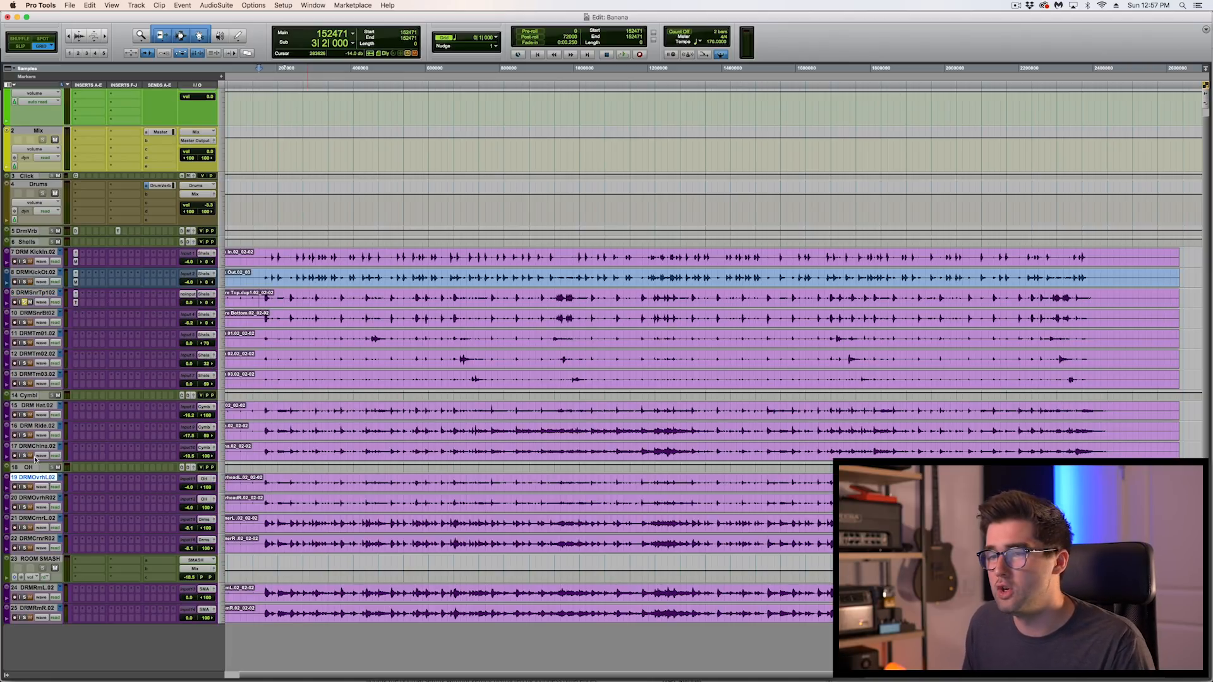
{"action": "left_click", "coordinate": [77, 470]}
{"action": "mouse_move", "coordinate": [114, 468]}
{"action": "mouse_move", "coordinate": [213, 609]}
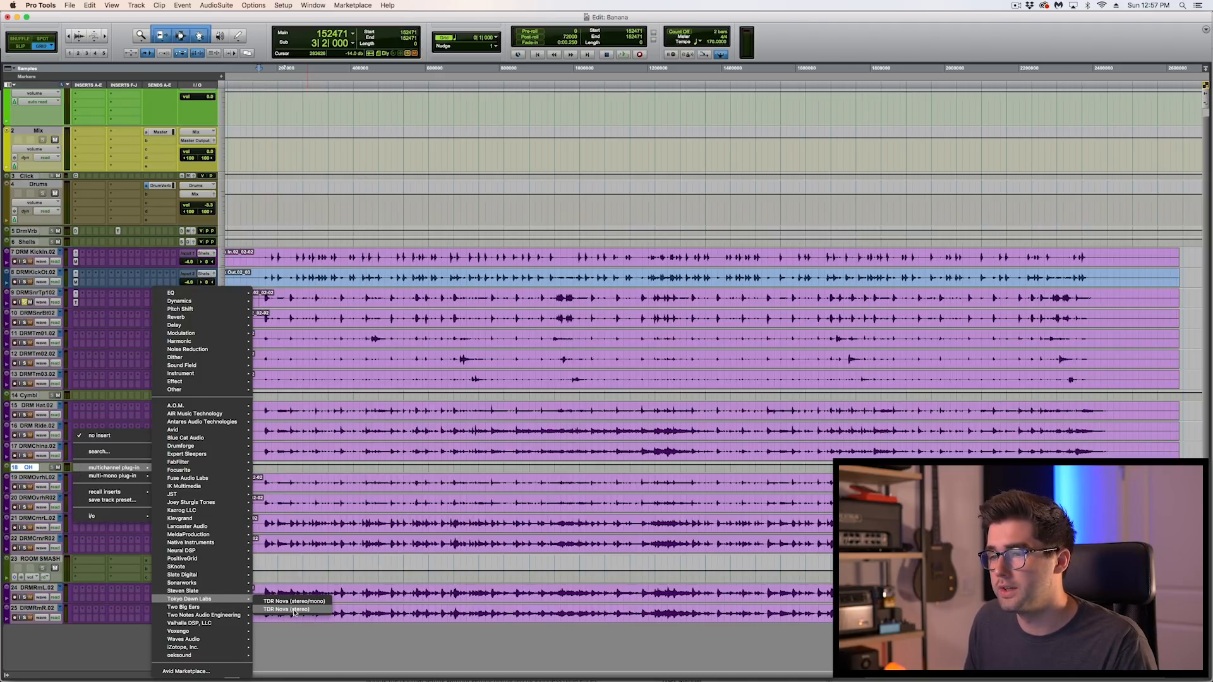
{"action": "left_click", "coordinate": [292, 602]}
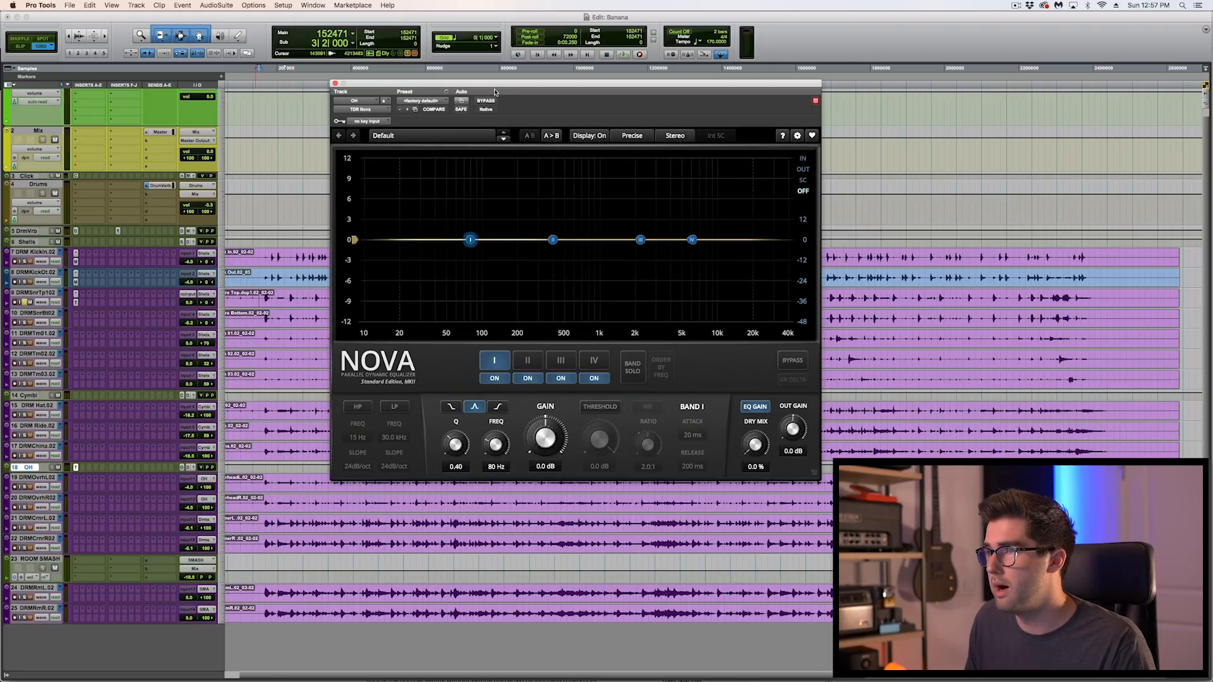
{"action": "left_click_drag", "start_coordinate": [494, 92], "coordinate": [554, 87]}
Step: Create a mono bus path named Key in the I/O Setup
{"action": "left_click", "coordinate": [283, 5]}
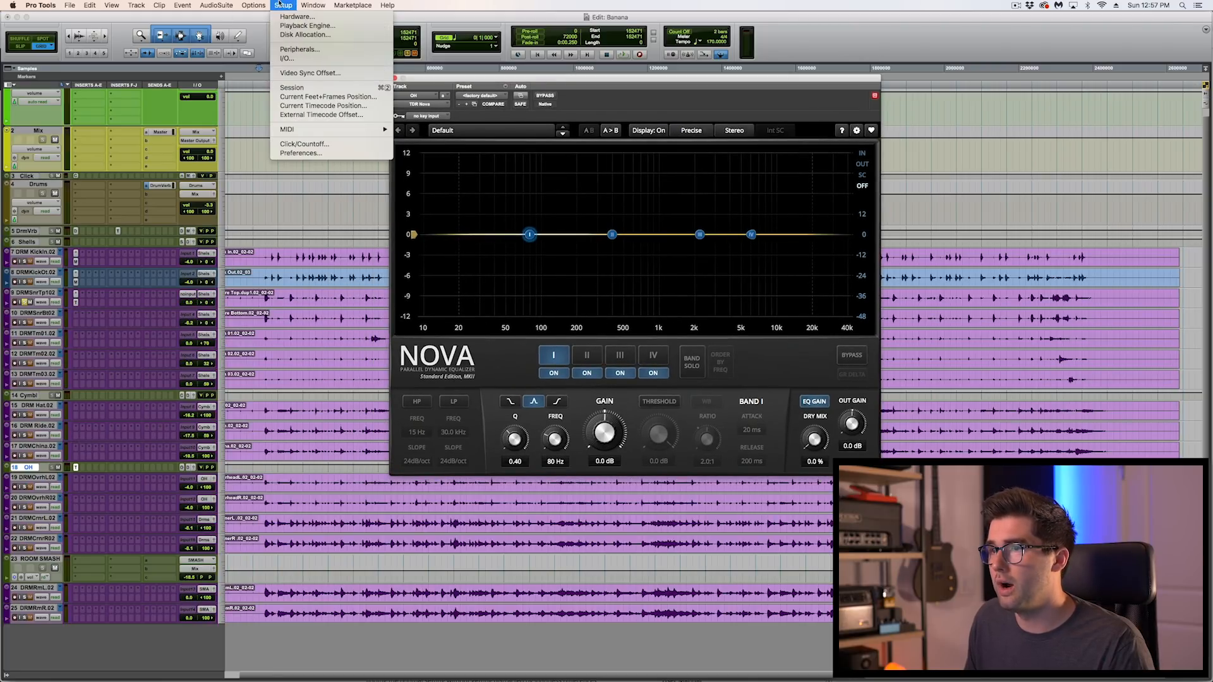
{"action": "left_click", "coordinate": [296, 58]}
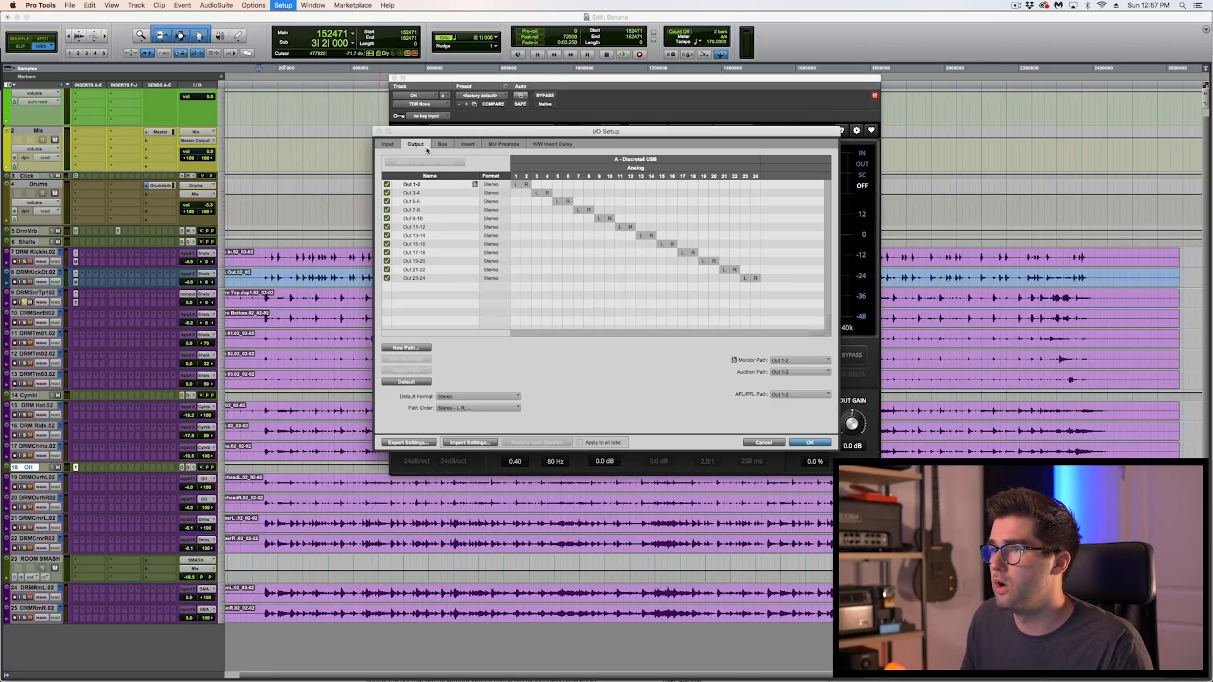
{"action": "left_click", "coordinate": [442, 144]}
{"action": "left_click", "coordinate": [412, 348]}
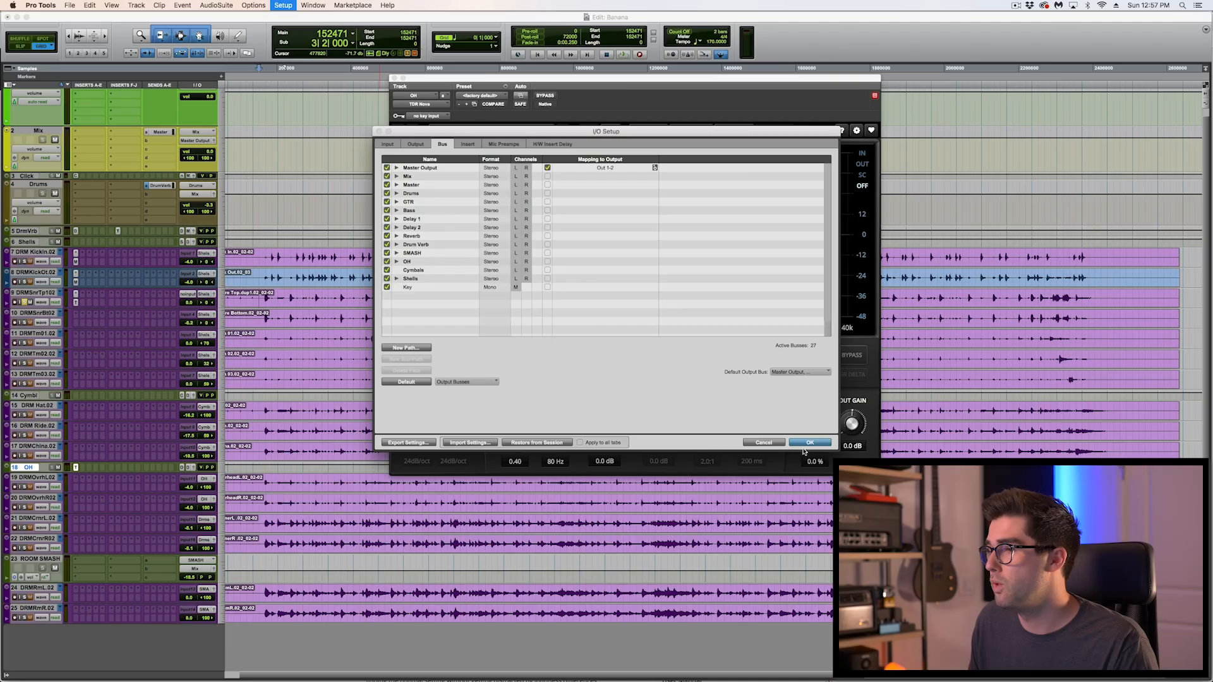
{"action": "left_click", "coordinate": [809, 443]}
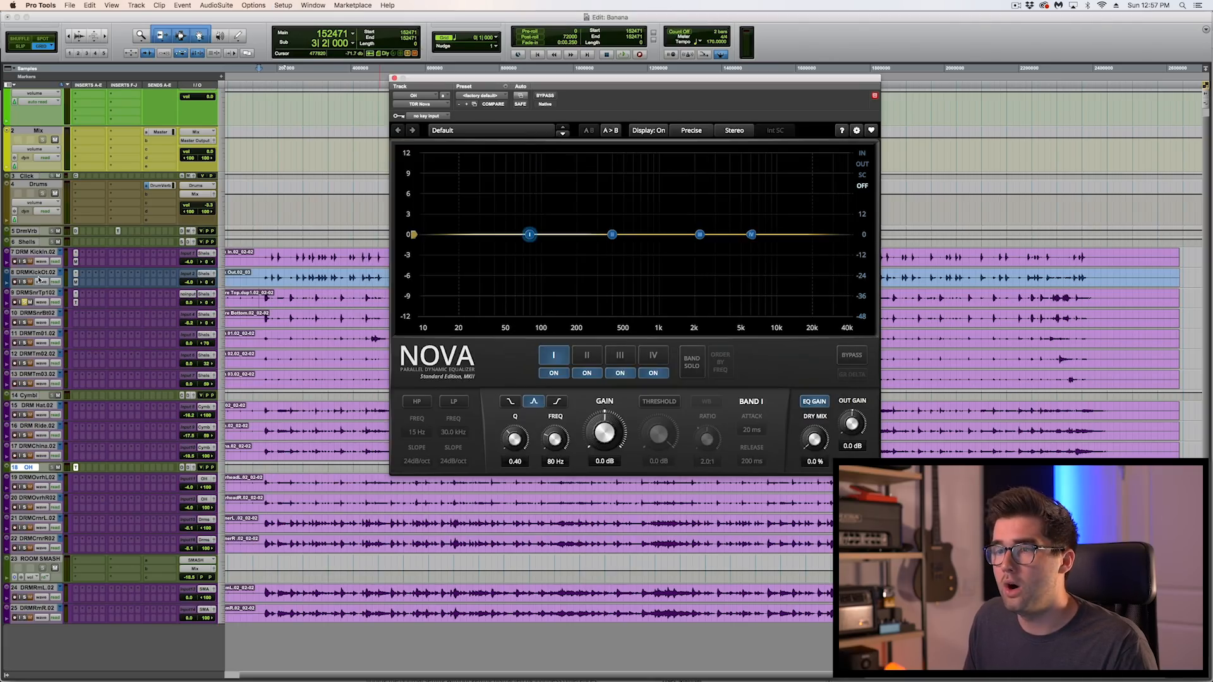
Step: Add a send from the snare top track to the Key bus, close its send window, and reposition the Nova window
{"action": "left_click", "coordinate": [147, 305]}
{"action": "mouse_move", "coordinate": [164, 302]}
{"action": "left_click", "coordinate": [242, 605]}
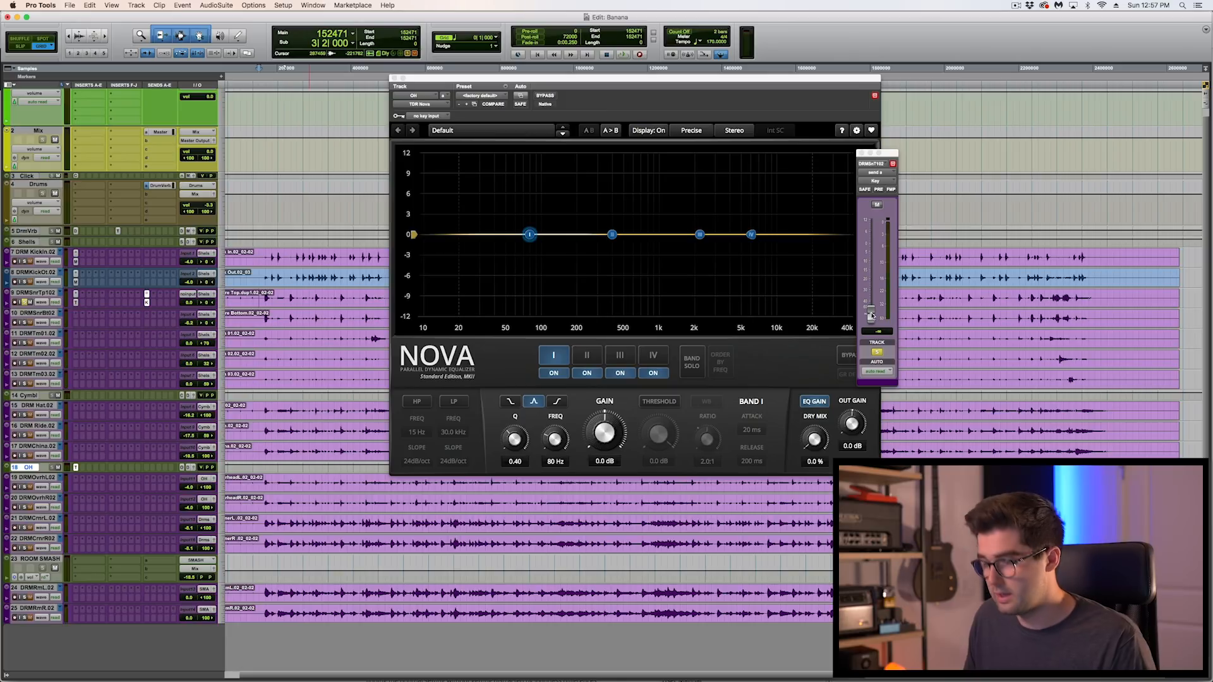
{"action": "left_click", "coordinate": [860, 153]}
{"action": "left_click_drag", "start_coordinate": [734, 81], "coordinate": [754, 167]}
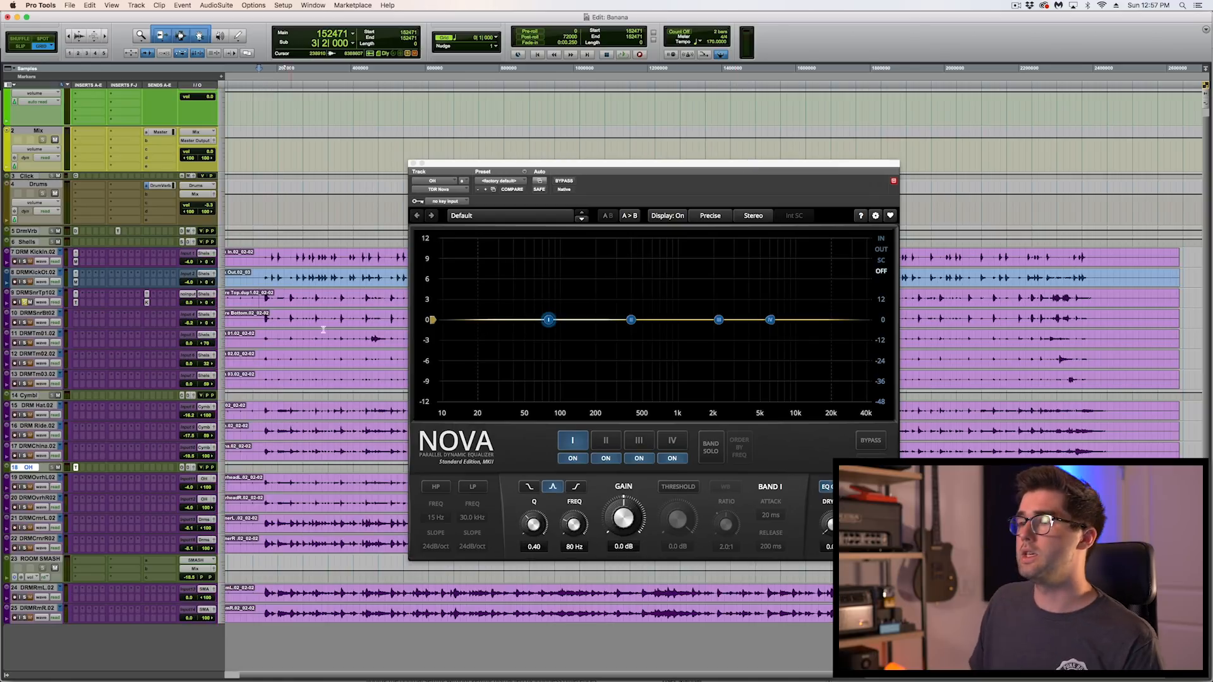
Step: Assign the Key bus as the key input of Nova on the OH track and switch its sidechain source to Ext SC
{"action": "left_click", "coordinate": [448, 201]}
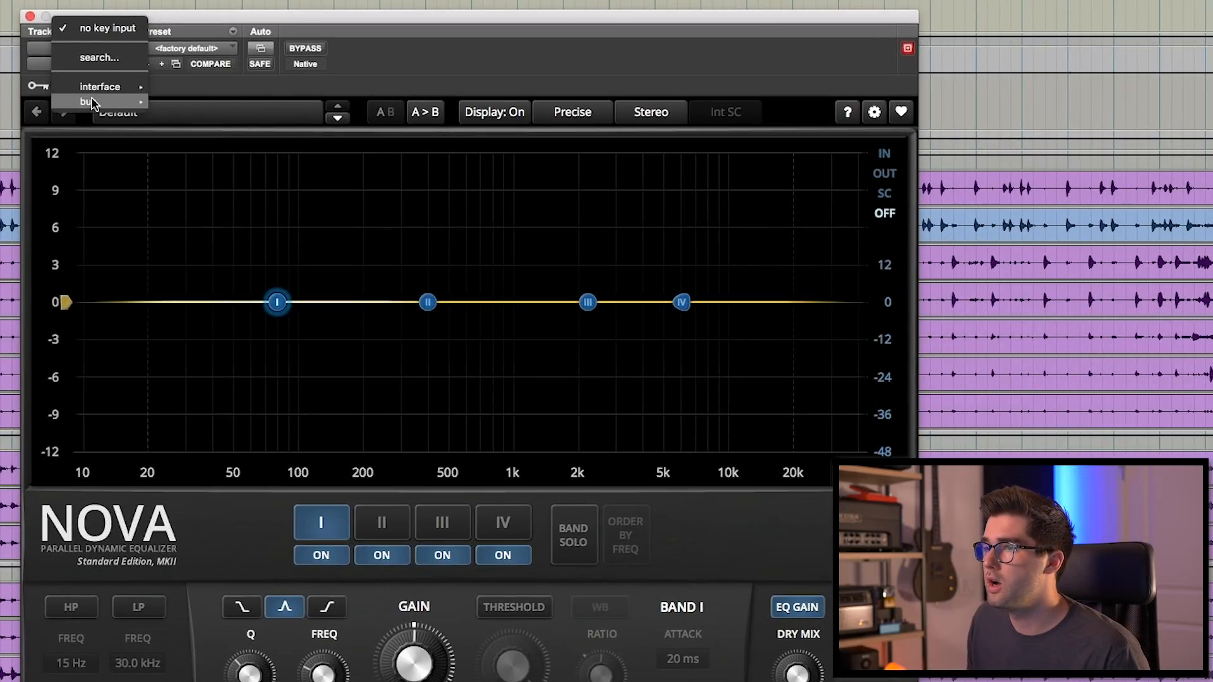
{"action": "mouse_move", "coordinate": [450, 210]}
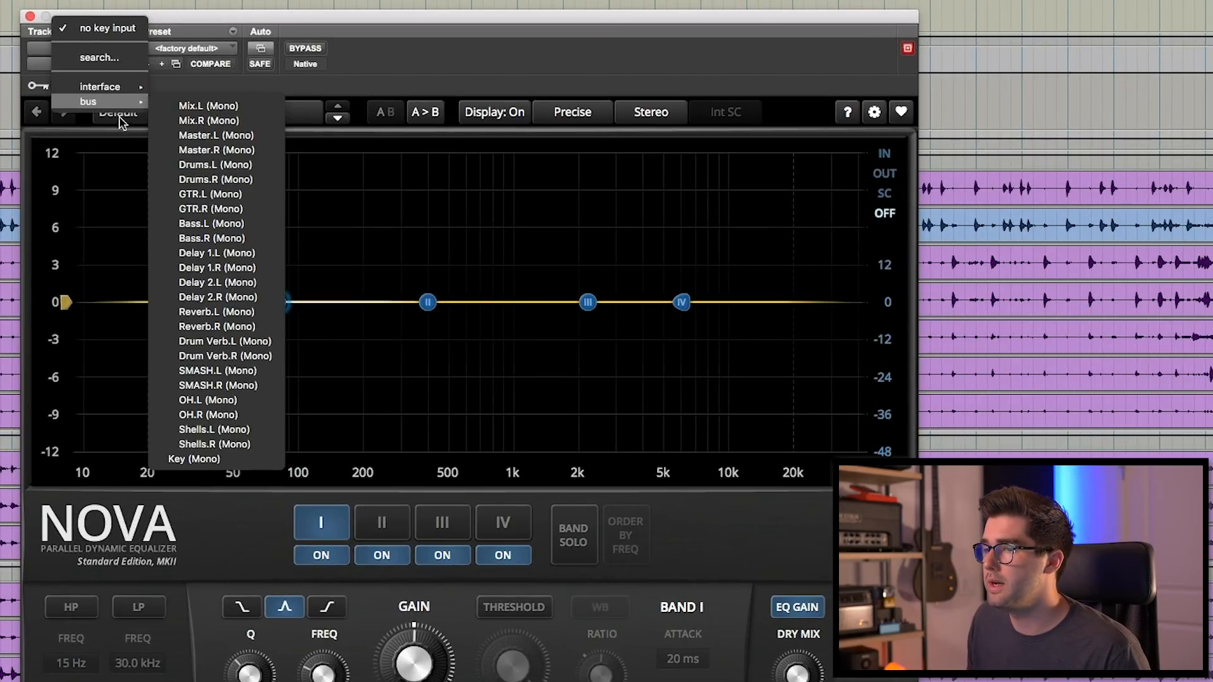
{"action": "left_click", "coordinate": [194, 459]}
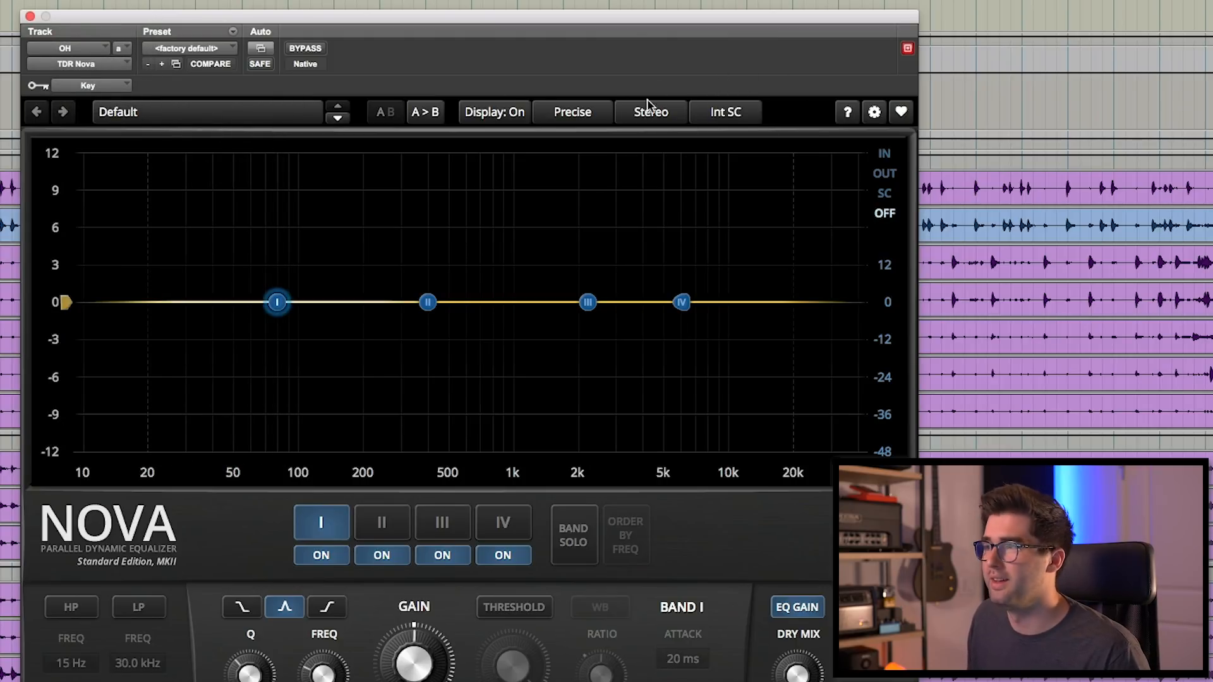
{"action": "left_click", "coordinate": [720, 118]}
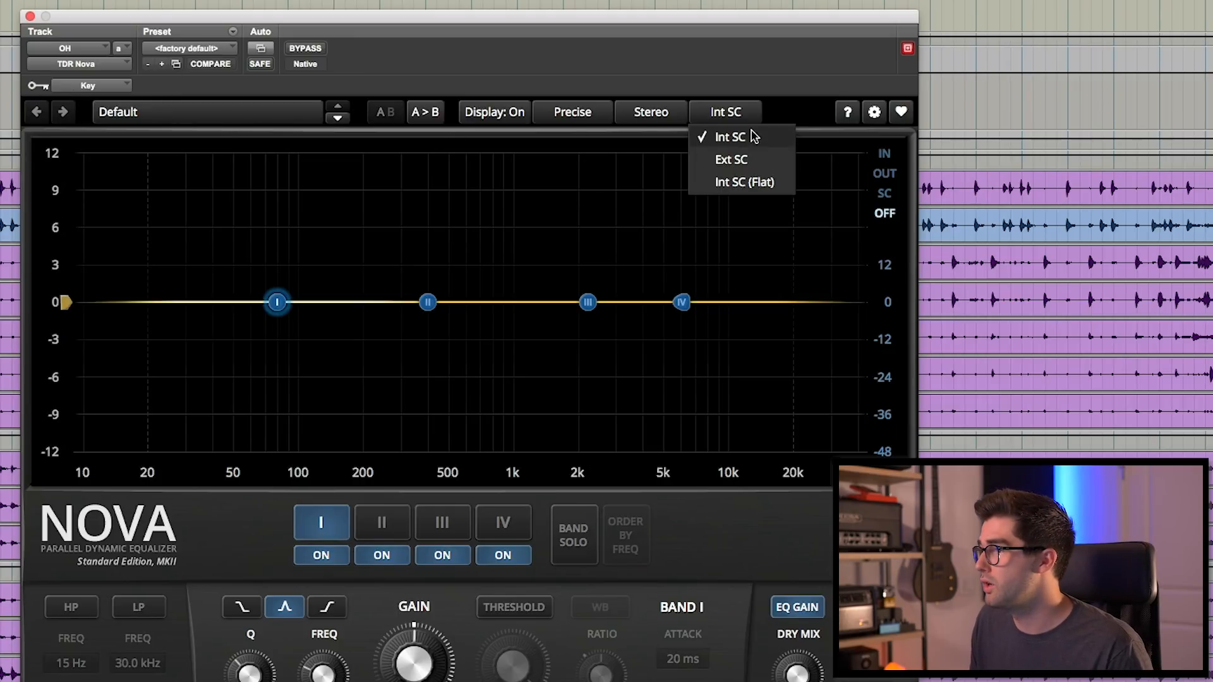
{"action": "left_click", "coordinate": [731, 159]}
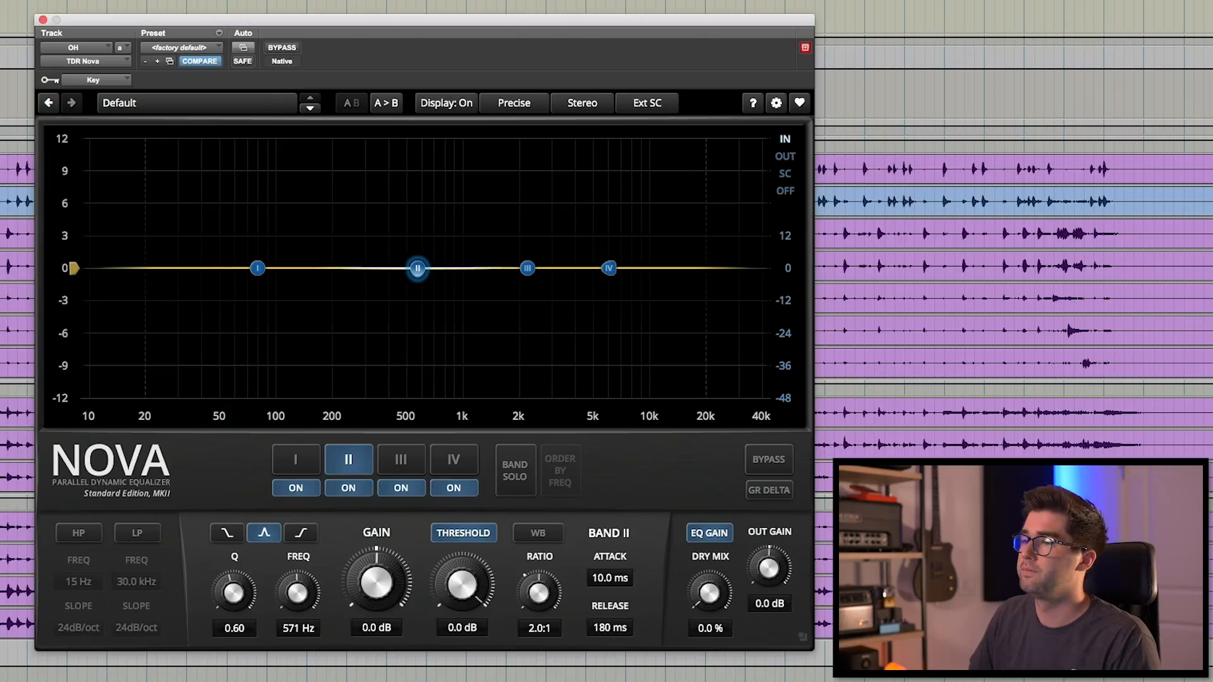
Step: Lower the threshold of Nova's band II to about -12.2 dB and play the overheads keyed from the snare top's Key send
{"action": "key", "text": "space"}
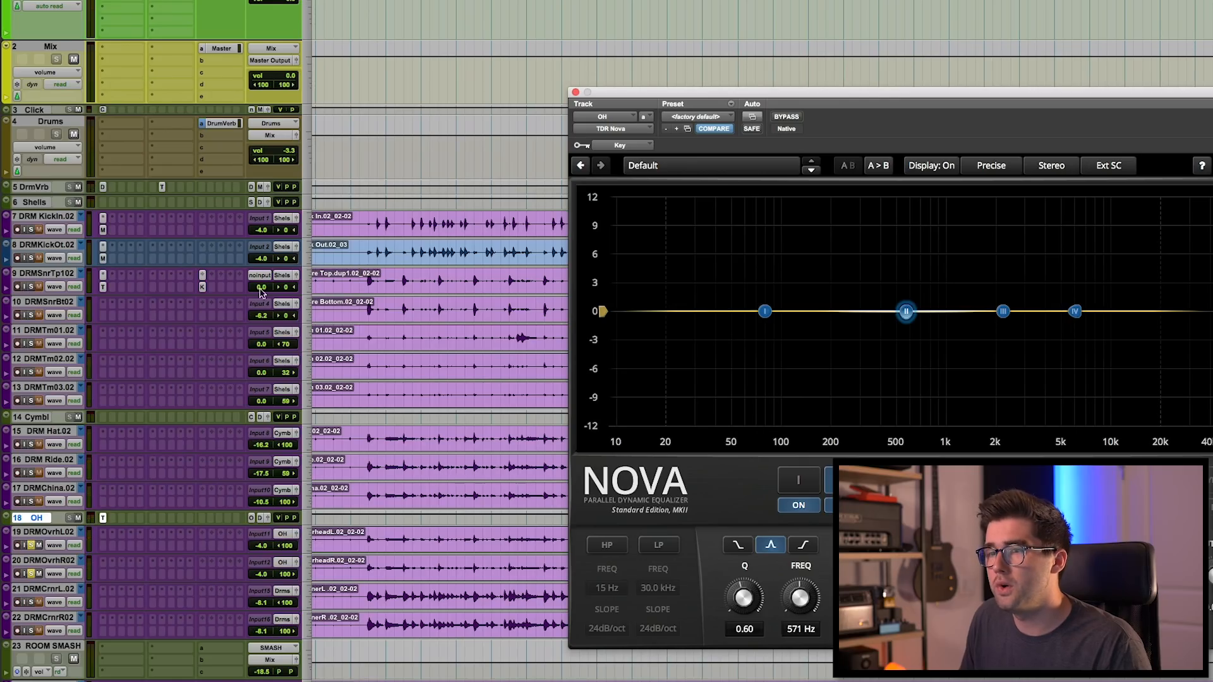
{"action": "left_click", "coordinate": [202, 288]}
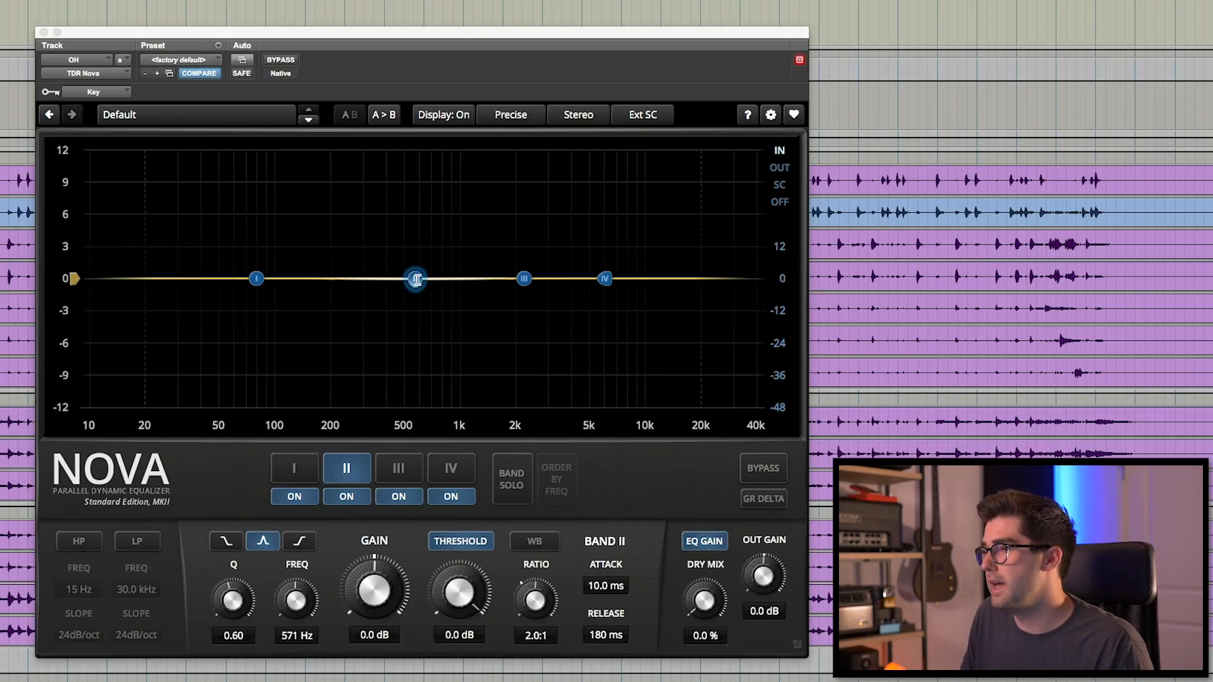
{"action": "left_click", "coordinate": [417, 280]}
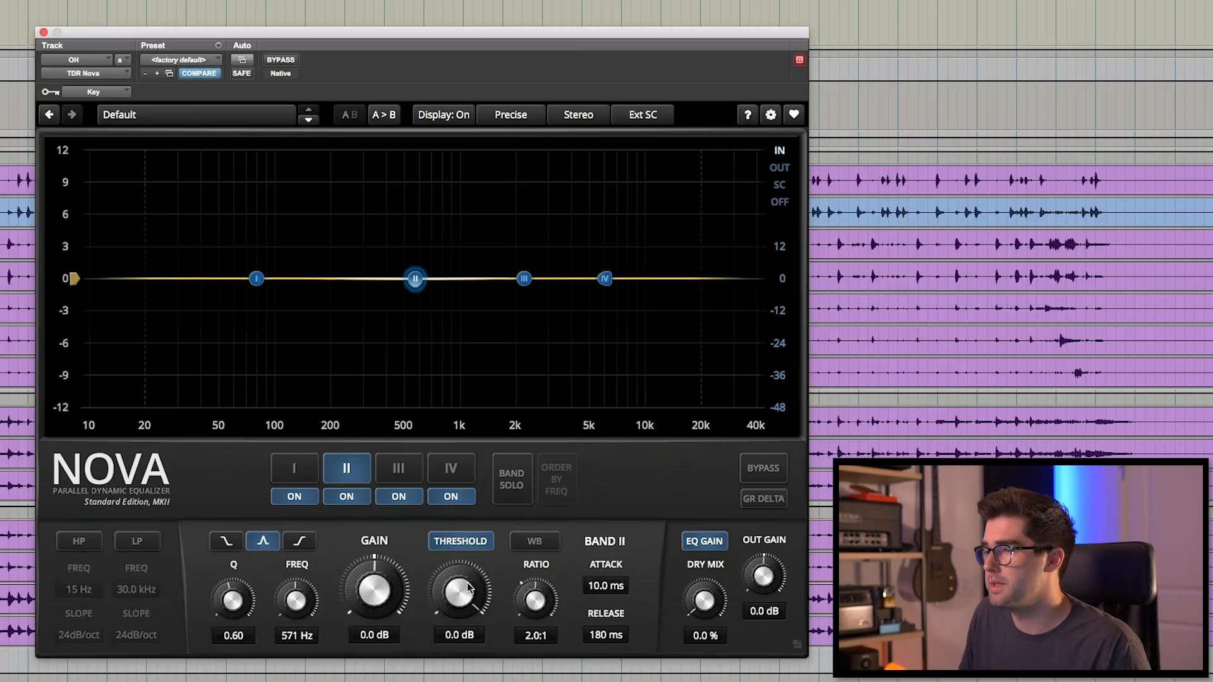
{"action": "left_click_drag", "start_coordinate": [468, 587], "coordinate": [468, 598]}
{"action": "key", "text": "space"}
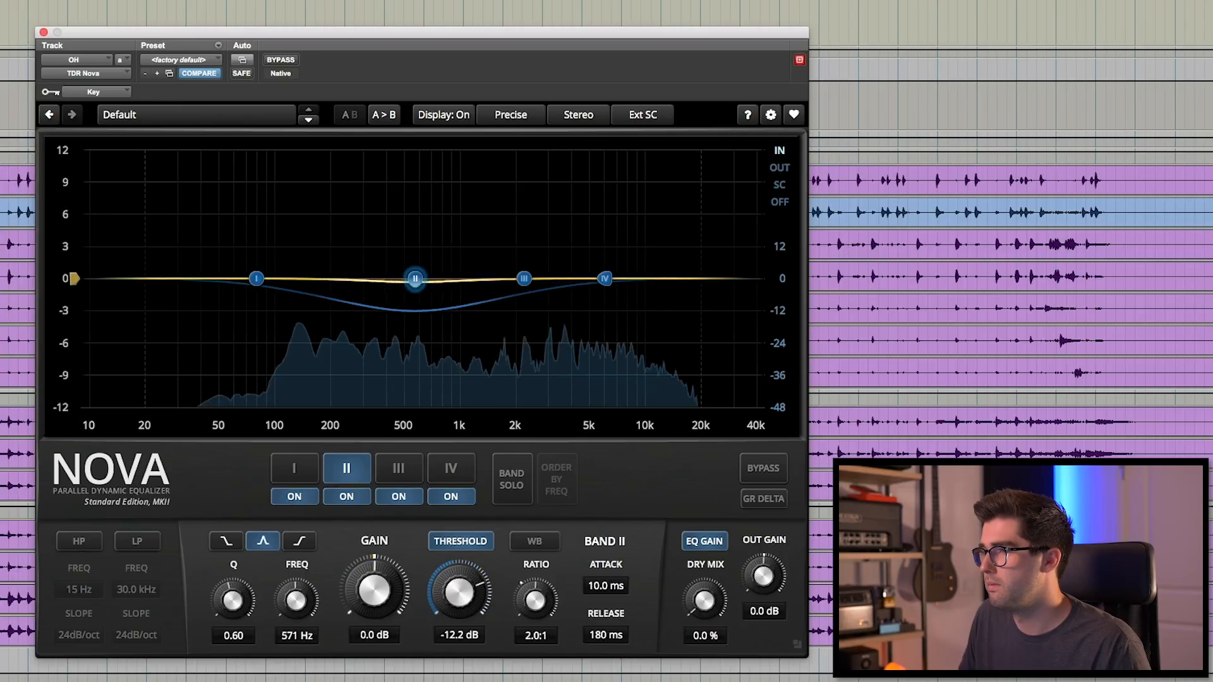
{"action": "left_click_drag", "start_coordinate": [452, 640], "coordinate": [453, 639]}
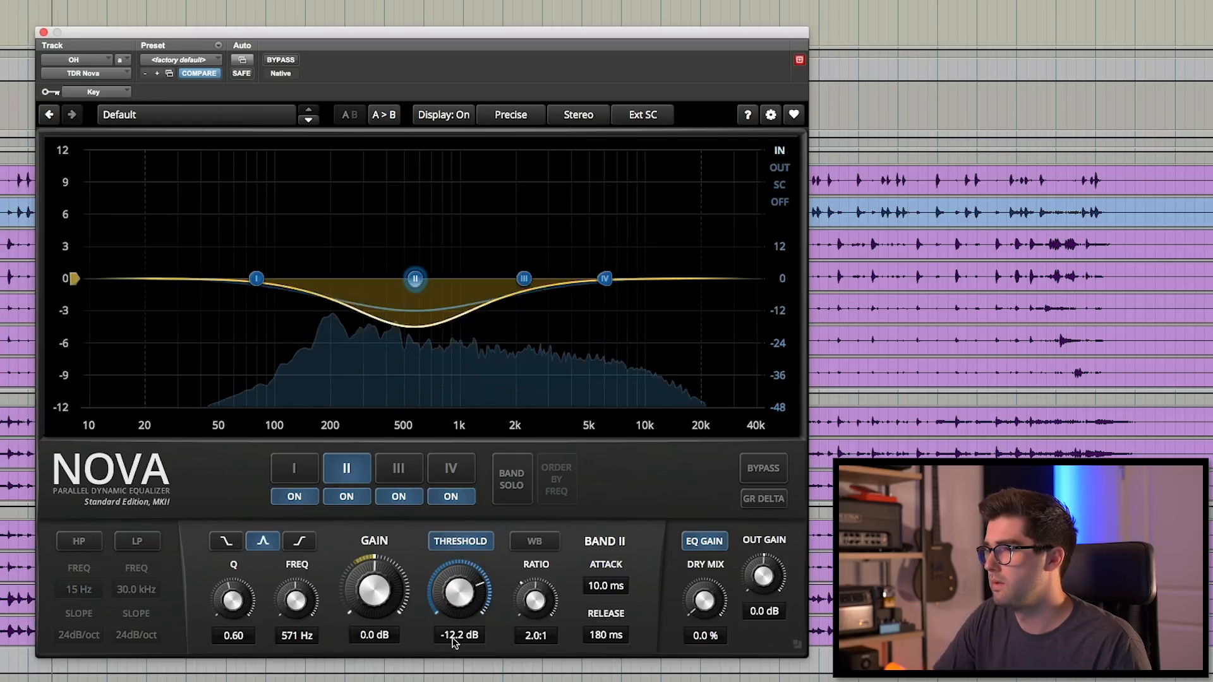
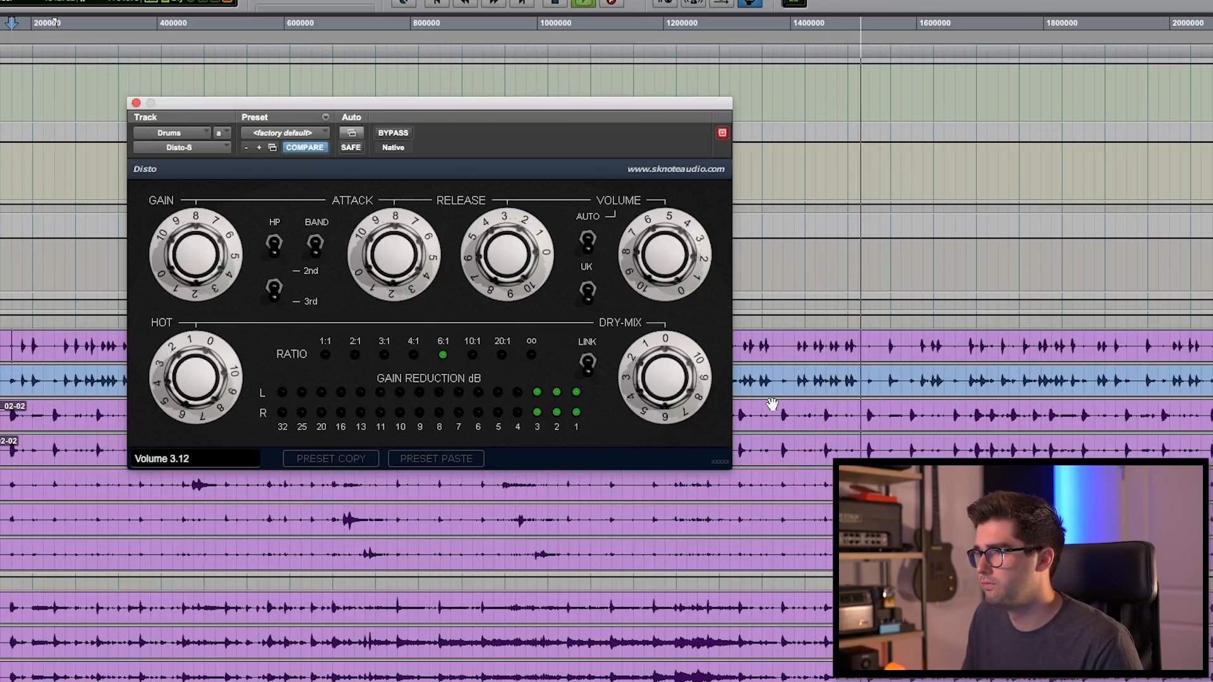
Step: Adjust Disto-S on the Drums track during playback, setting volume to 6.50, gain to about 66.8 and the dry mix to 51.14
{"action": "left_click_drag", "start_coordinate": [634, 256], "coordinate": [634, 227]}
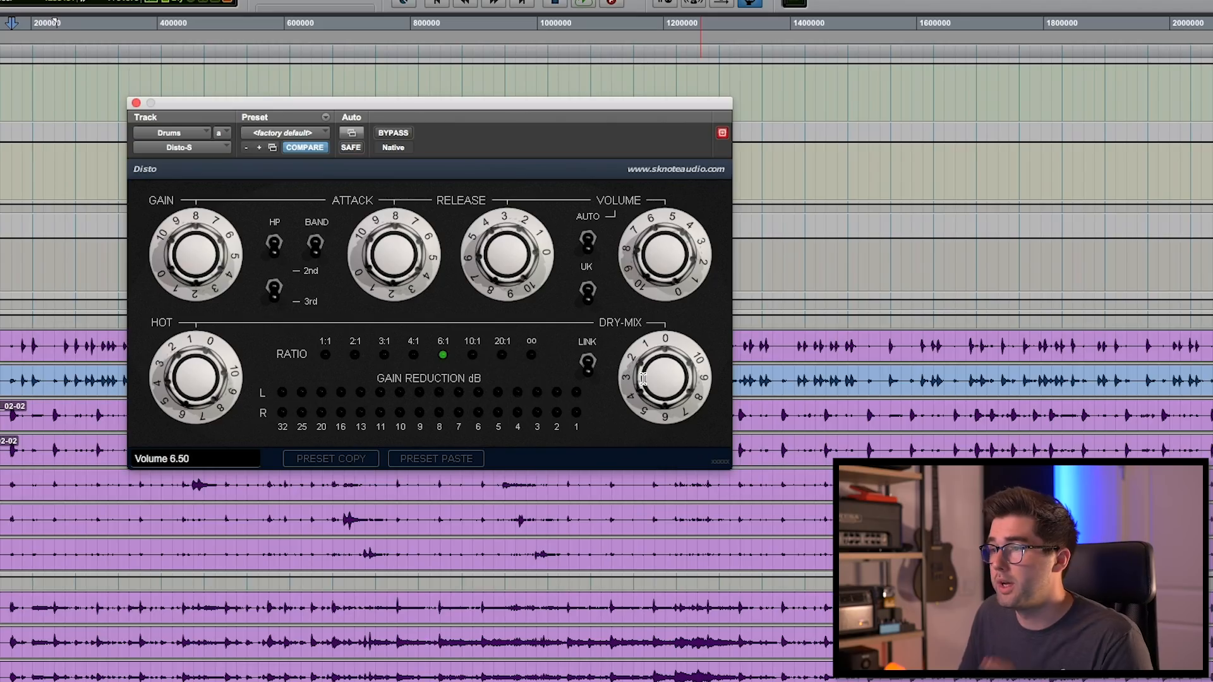
{"action": "left_click_drag", "start_coordinate": [690, 433], "coordinate": [643, 428]}
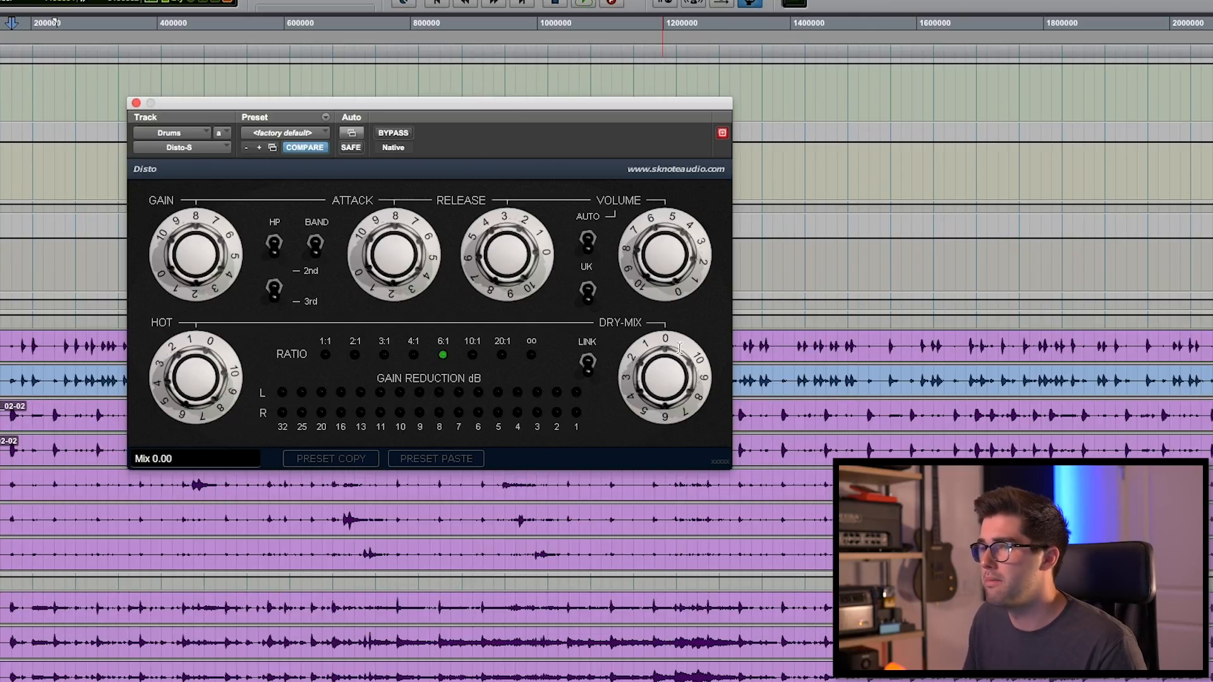
{"action": "left_click_drag", "start_coordinate": [673, 384], "coordinate": [661, 316]}
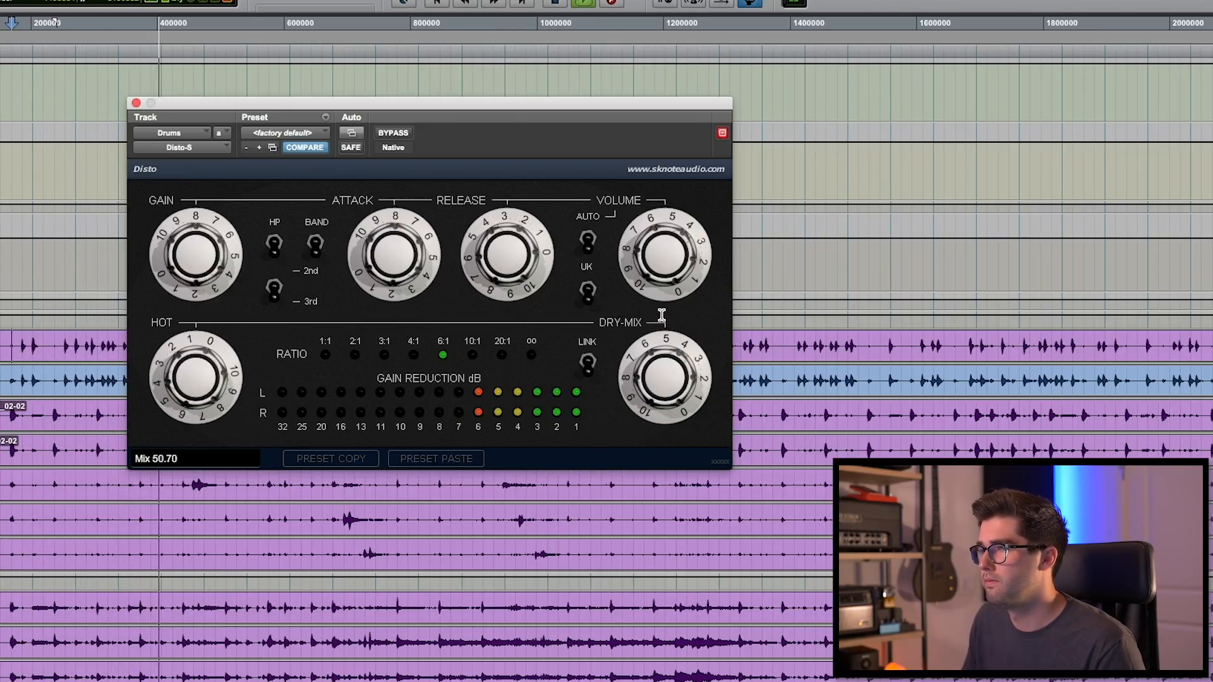
{"action": "left_click_drag", "start_coordinate": [199, 257], "coordinate": [197, 252]}
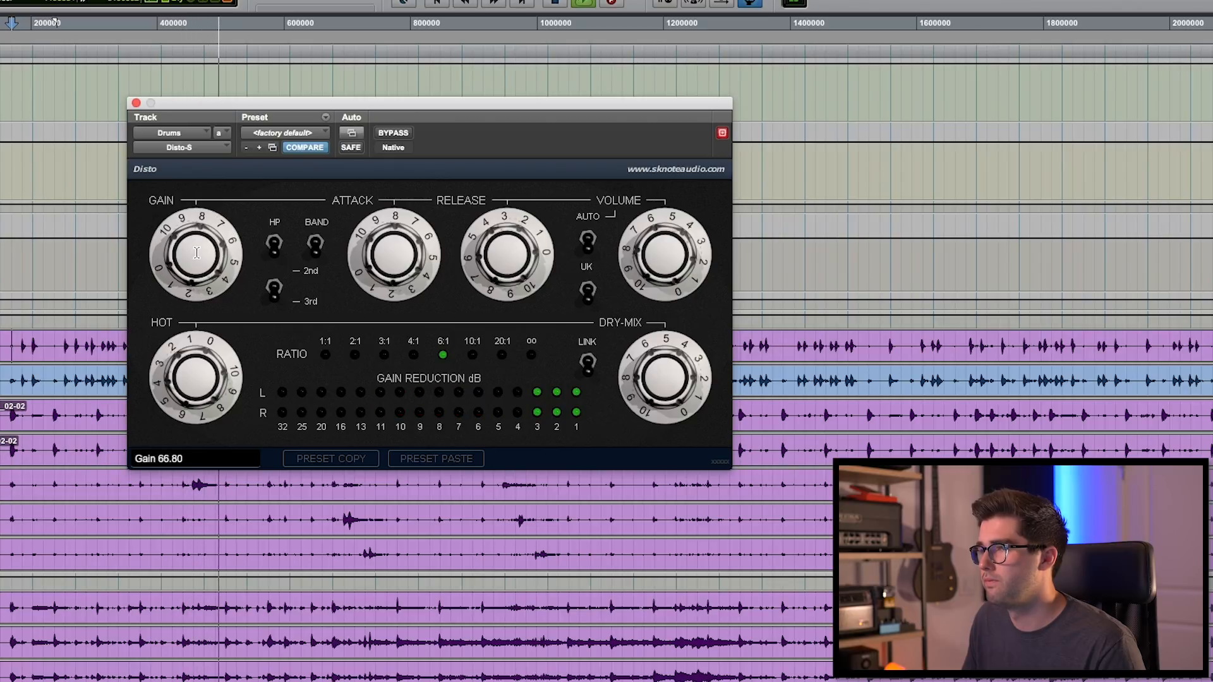
{"action": "left_click_drag", "start_coordinate": [663, 380], "coordinate": [663, 379]}
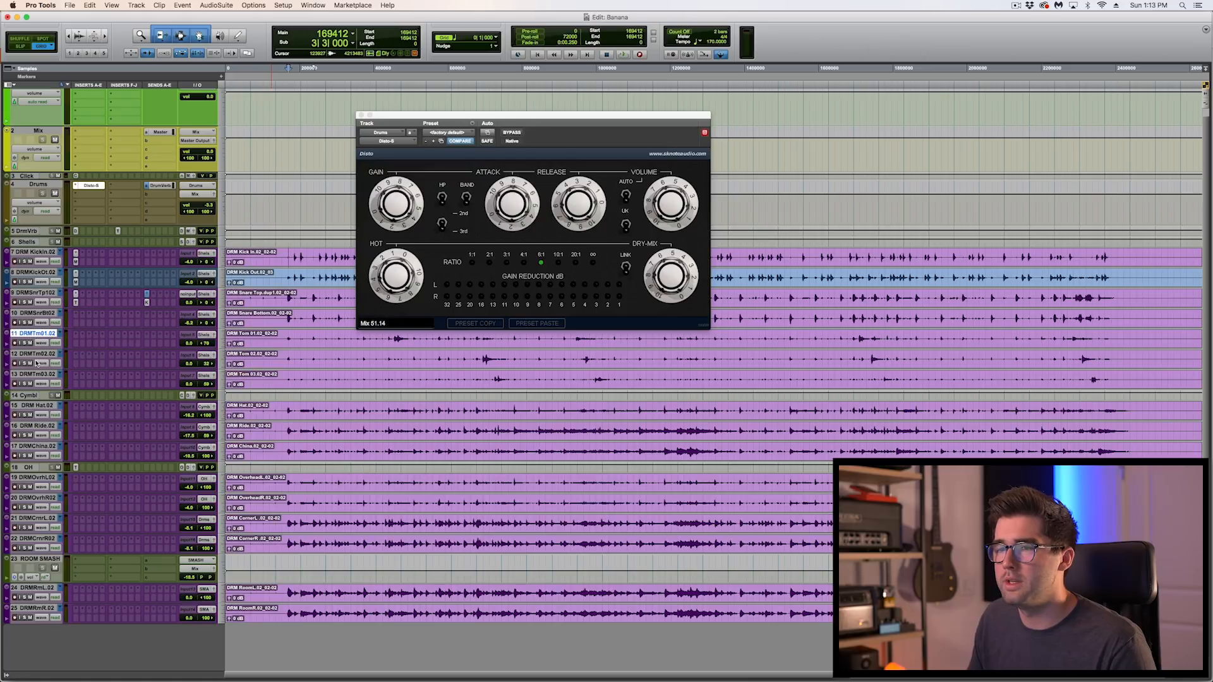
Step: Create a Mix/Edit group from the three tom tracks and set their volumes to -1.8 dB
{"action": "key", "text": "super+g"}
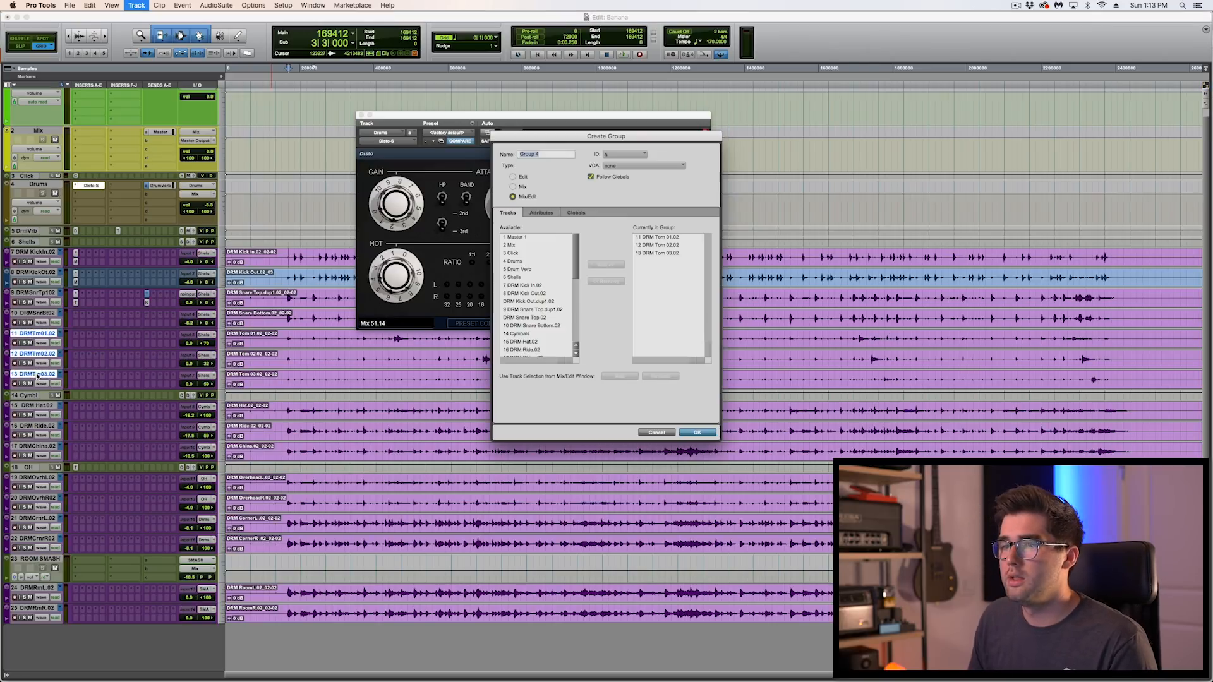
{"action": "key", "text": "Return"}
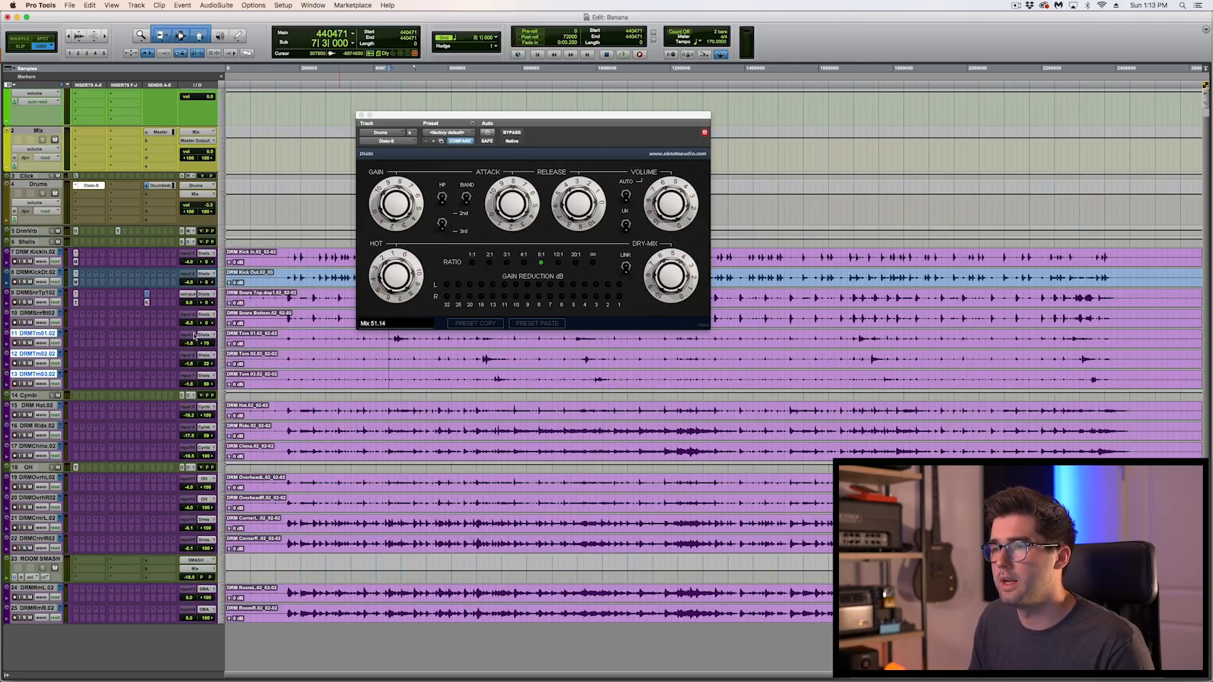
Step: During playback, move the Drums Disto-S window upward, set its gain to 67.99 and fine-tune the Hot amount
{"action": "key", "text": "space"}
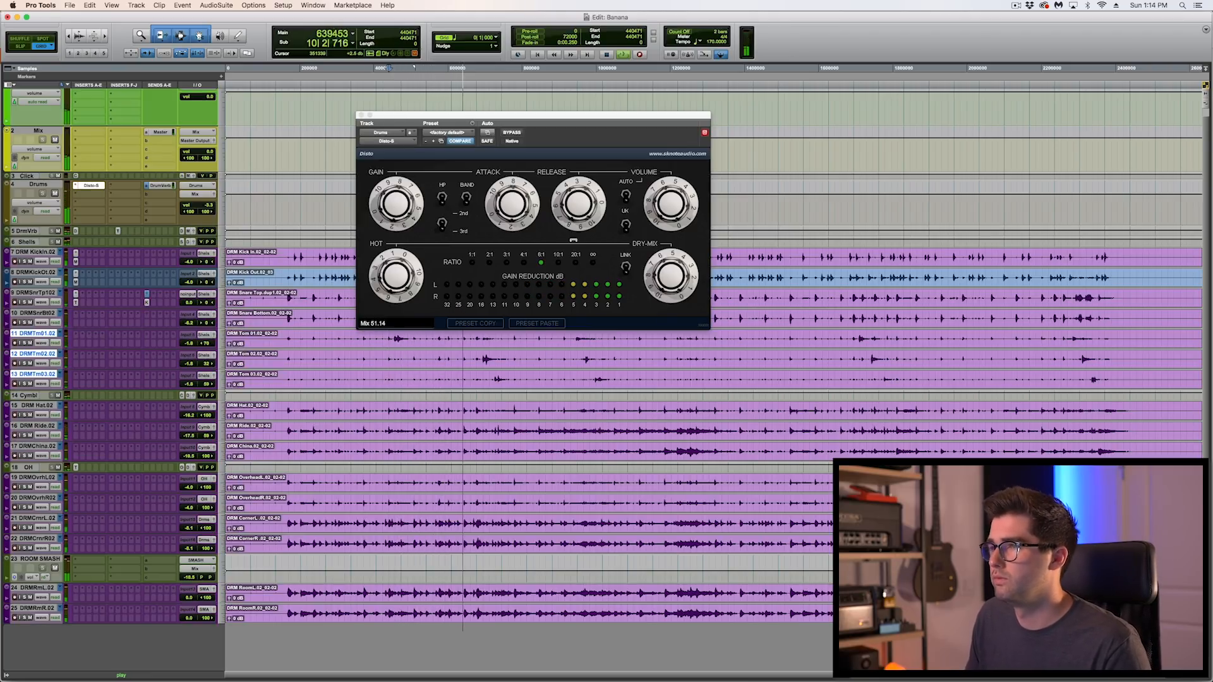
{"action": "left_click_drag", "start_coordinate": [552, 115], "coordinate": [603, 79]}
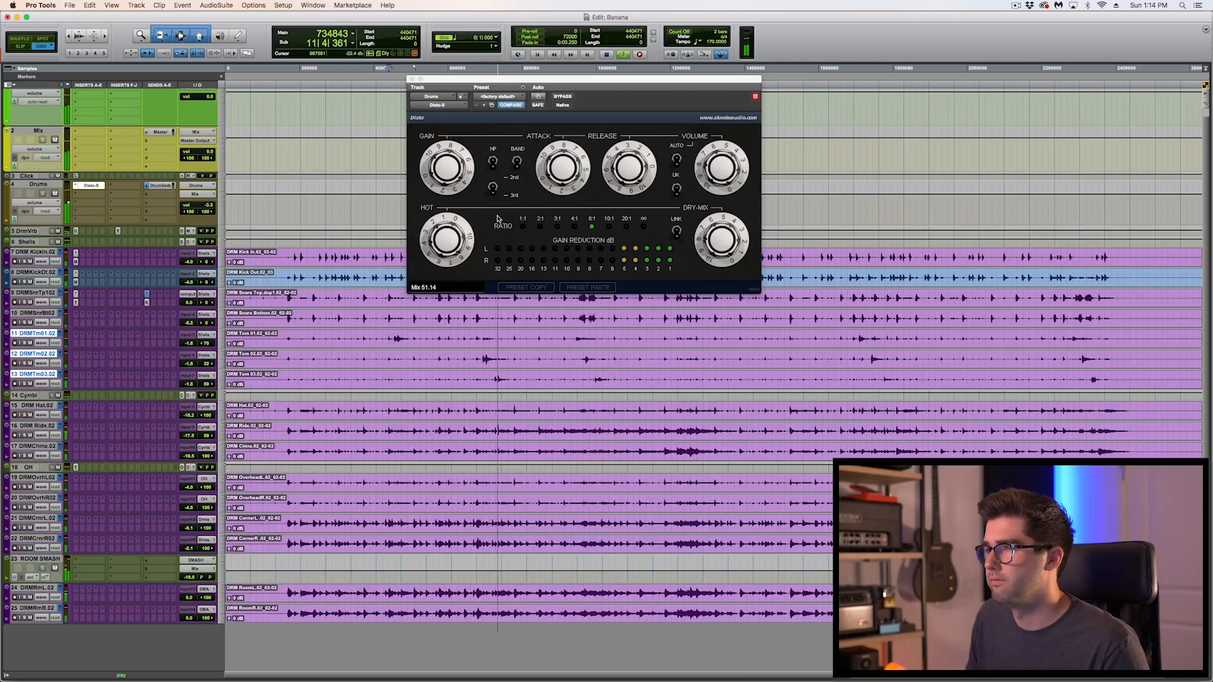
{"action": "left_click", "coordinate": [448, 169]}
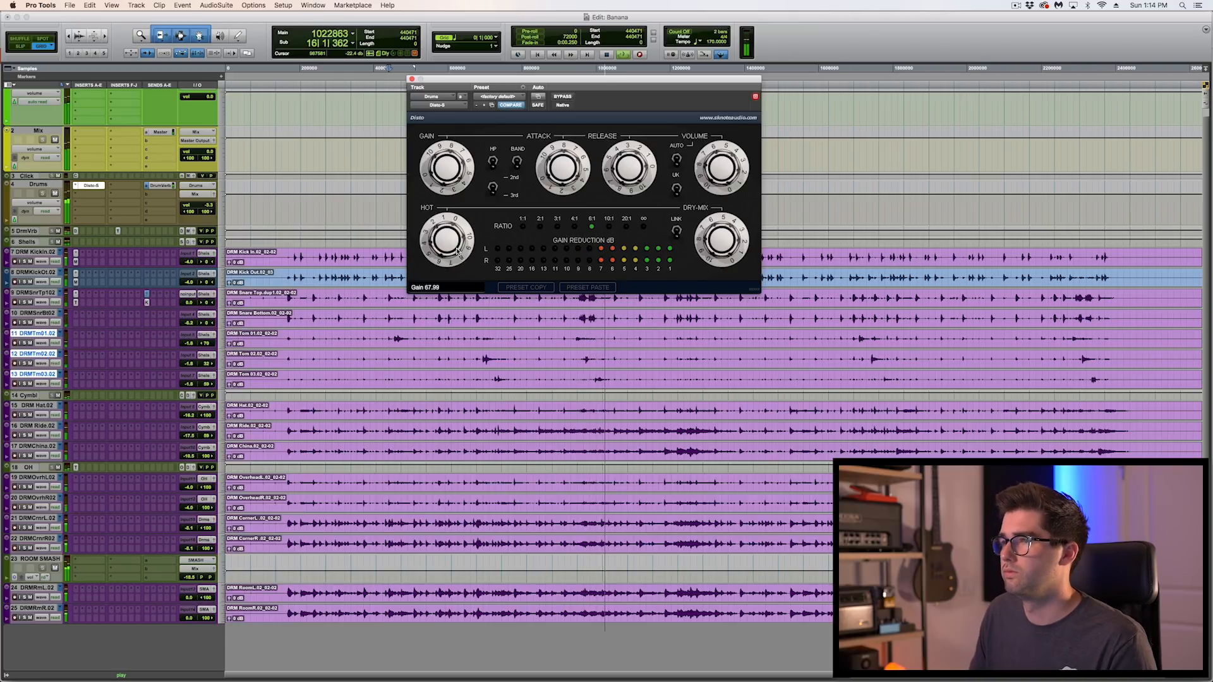
{"action": "left_click_drag", "start_coordinate": [434, 255], "coordinate": [434, 260]}
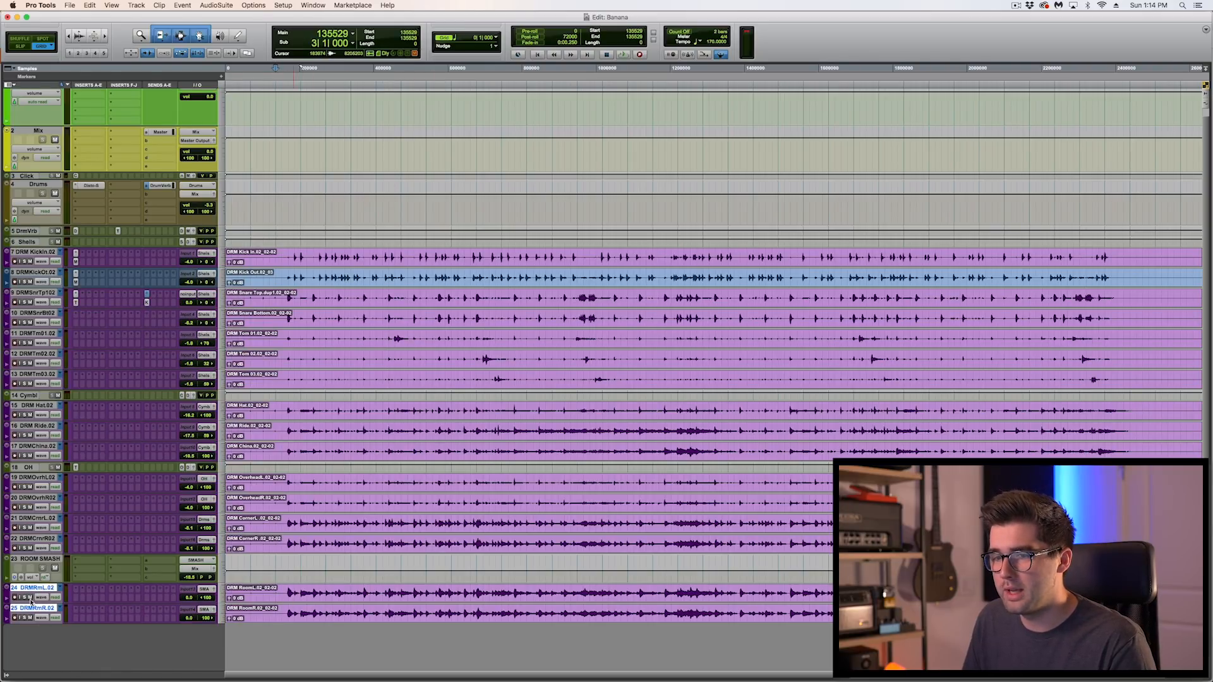
Step: Play the soloed room tracks and raise the ROOM SMASH track's volume to -7.3 dB
{"action": "key", "text": "space"}
{"action": "left_click", "coordinate": [192, 577], "text": "alt"}
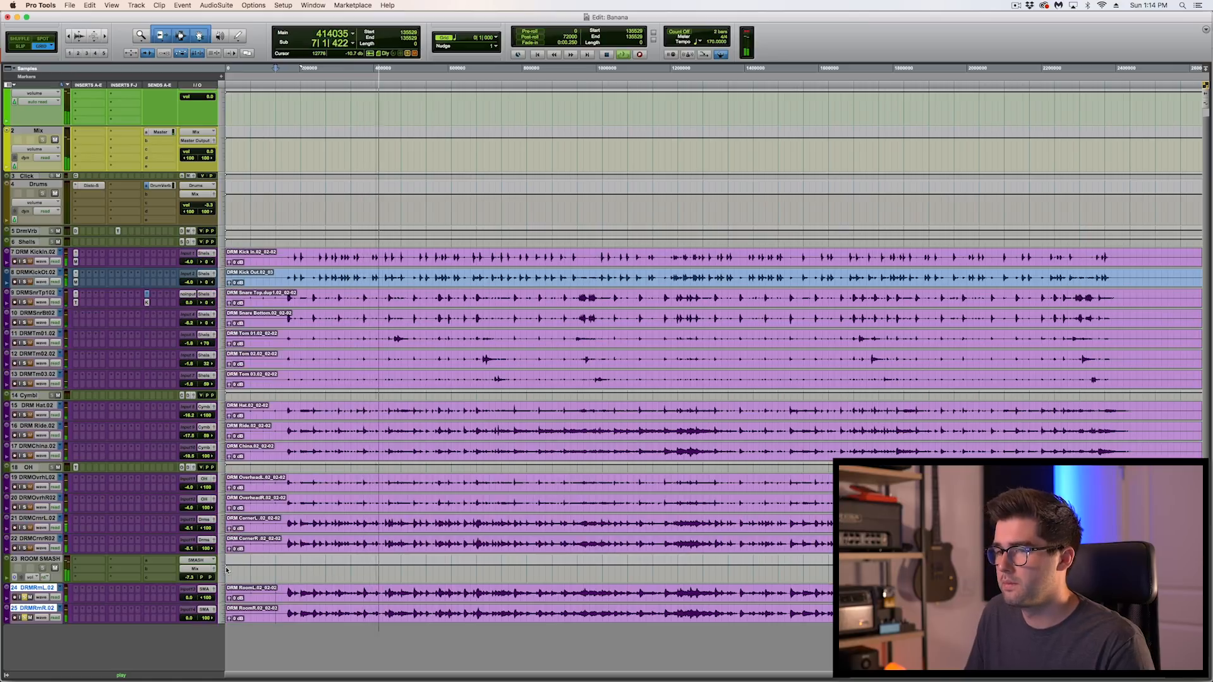
{"action": "key", "text": "space"}
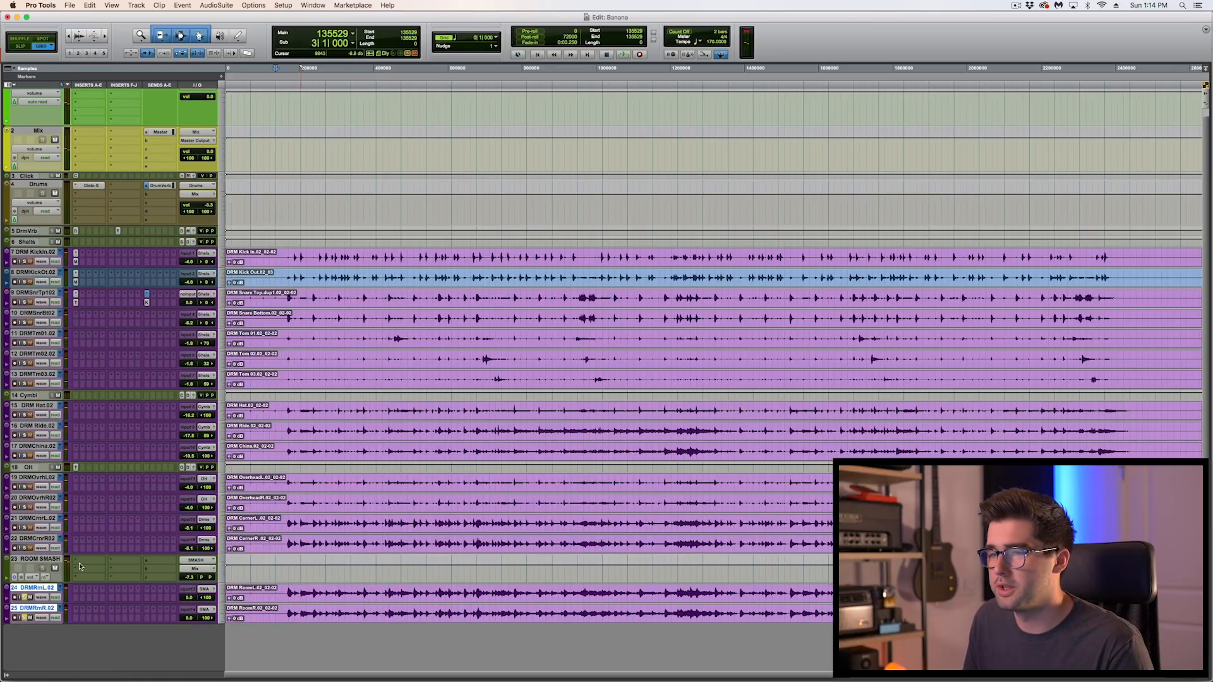
Step: Insert Disto-S in the ROOM SMASH track's first insert slot
{"action": "left_click", "coordinate": [82, 561]}
{"action": "mouse_move", "coordinate": [116, 561]}
{"action": "mouse_move", "coordinate": [189, 567]}
{"action": "left_click", "coordinate": [304, 571]}
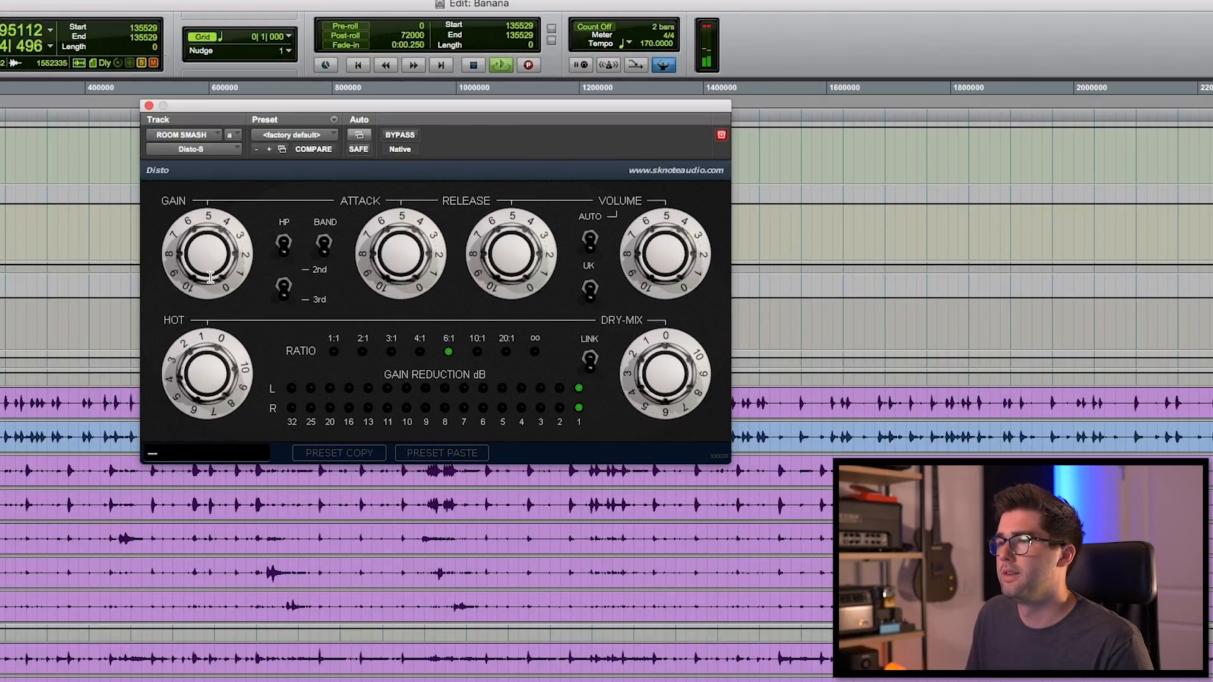
Step: Raise the gain on the ROOM SMASH Disto-S, adjust its release, and set the attack to 82.87 with a 6:1 ratio
{"action": "left_click_drag", "start_coordinate": [210, 277], "coordinate": [216, 246]}
{"action": "left_click_drag", "start_coordinate": [411, 260], "coordinate": [414, 225]}
{"action": "left_click_drag", "start_coordinate": [493, 250], "coordinate": [490, 259]}
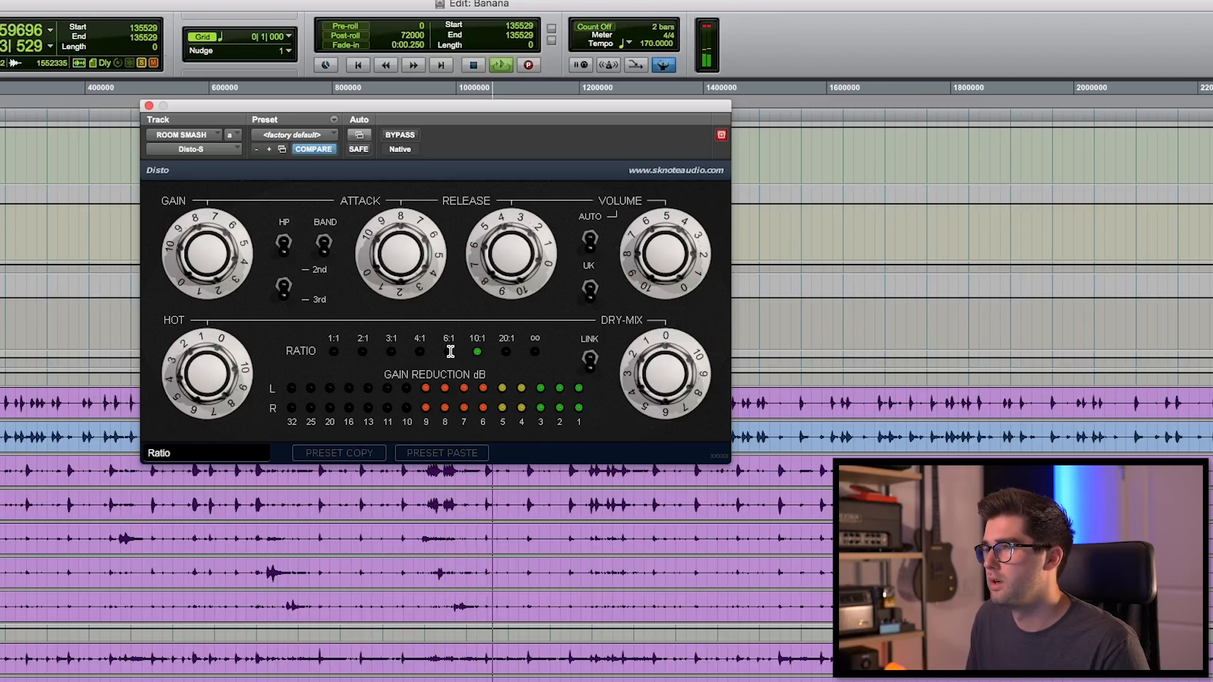
{"action": "left_click_drag", "start_coordinate": [414, 295], "coordinate": [413, 290]}
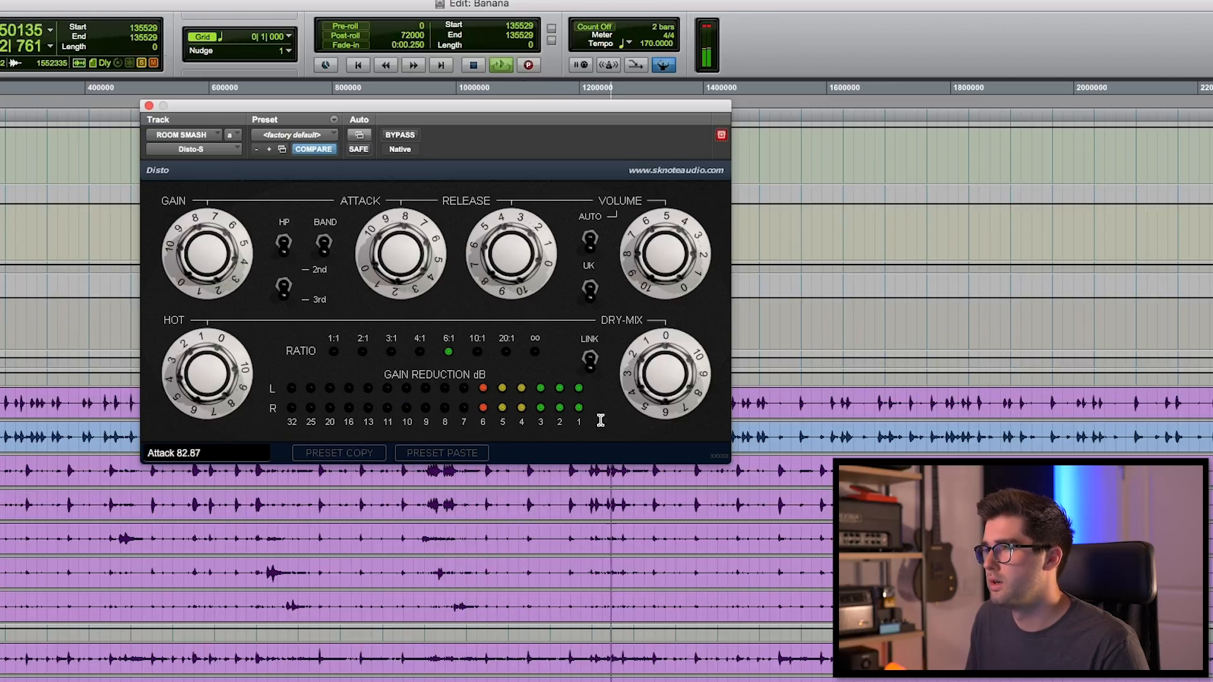
Step: Set the Hot amount of the ROOM SMASH Disto-S to 12.92 during playback, stop, and close the plug-in window
{"action": "key", "text": "space"}
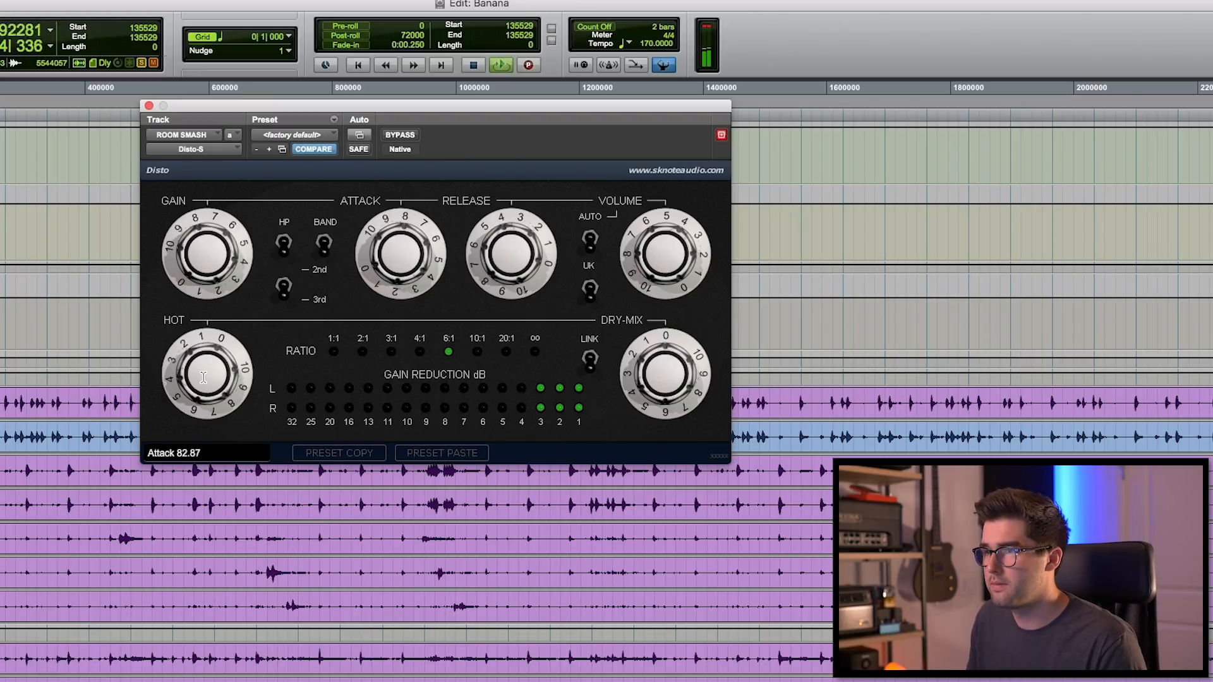
{"action": "left_click_drag", "start_coordinate": [204, 375], "coordinate": [204, 367]}
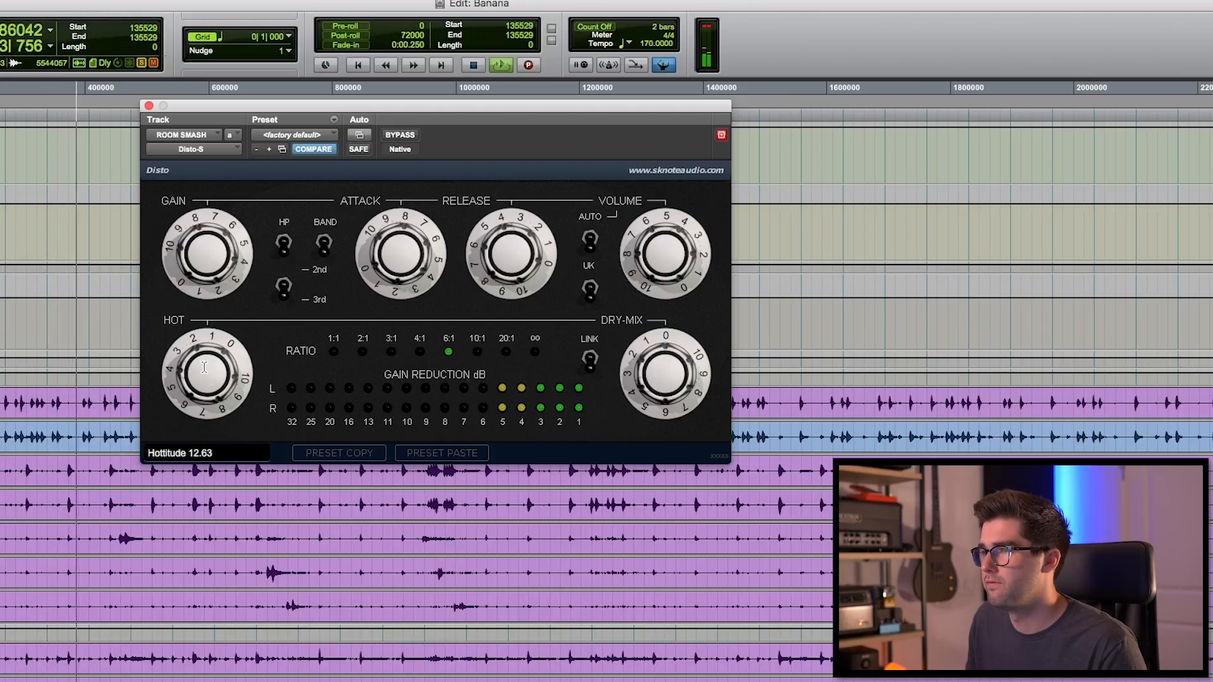
{"action": "left_click_drag", "start_coordinate": [204, 368], "coordinate": [204, 367]}
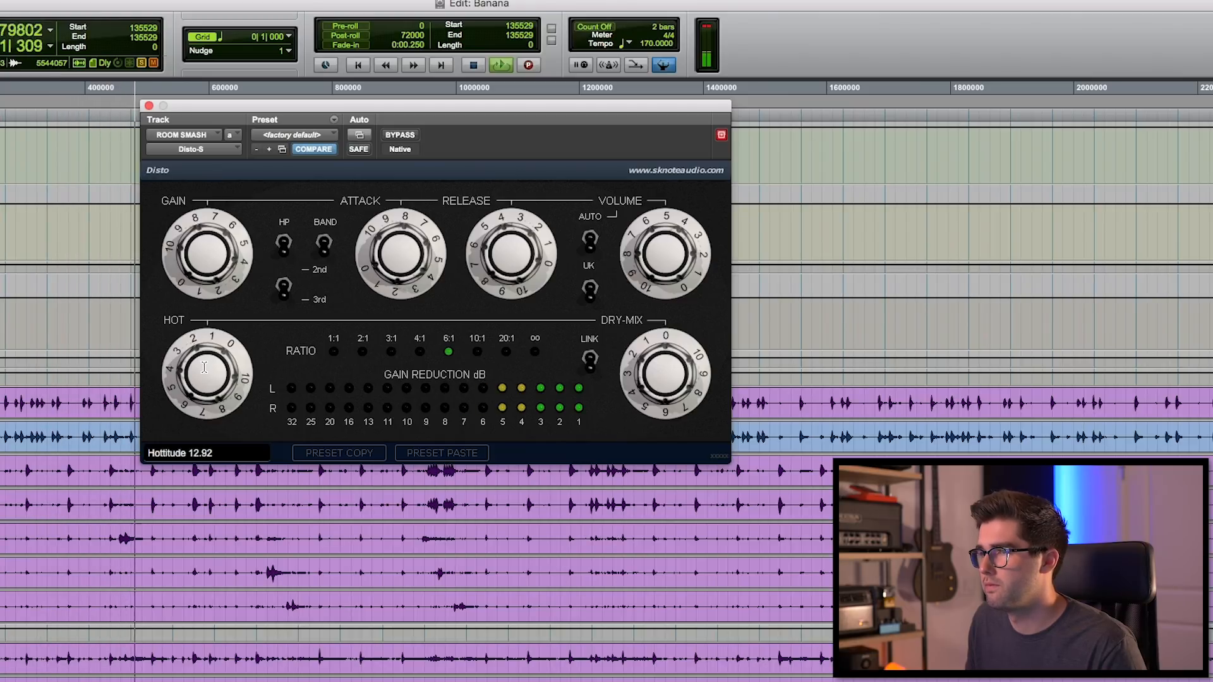
{"action": "key", "text": "space"}
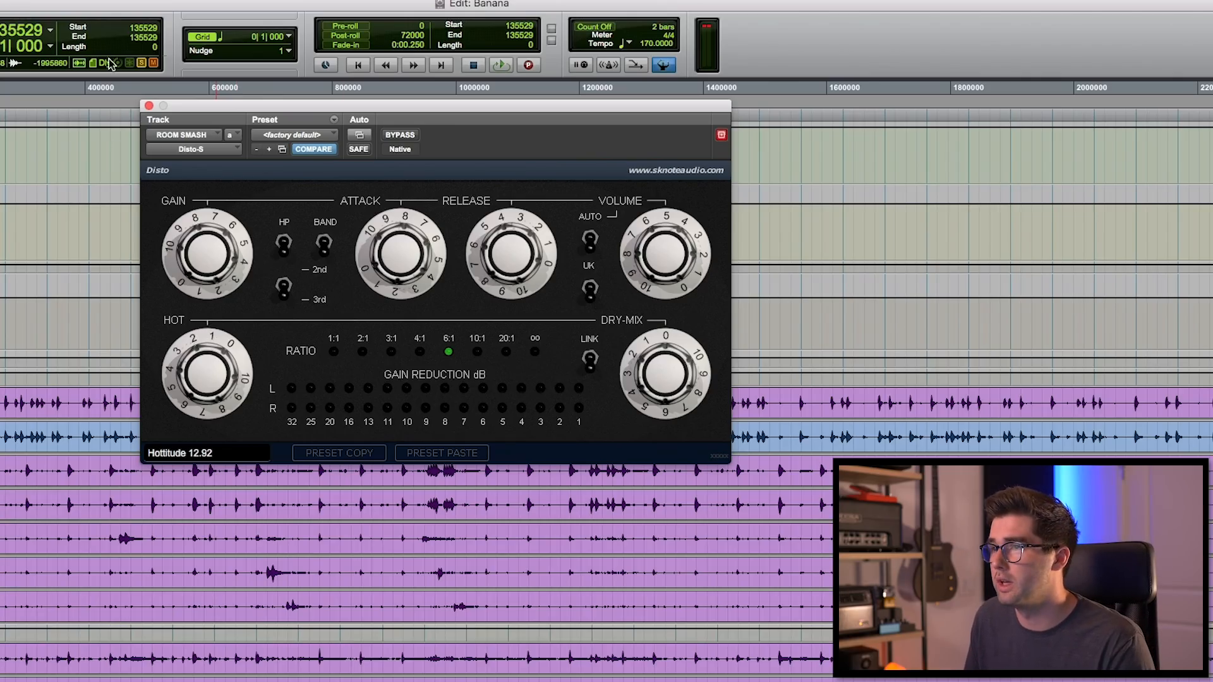
{"action": "left_click", "coordinate": [148, 105]}
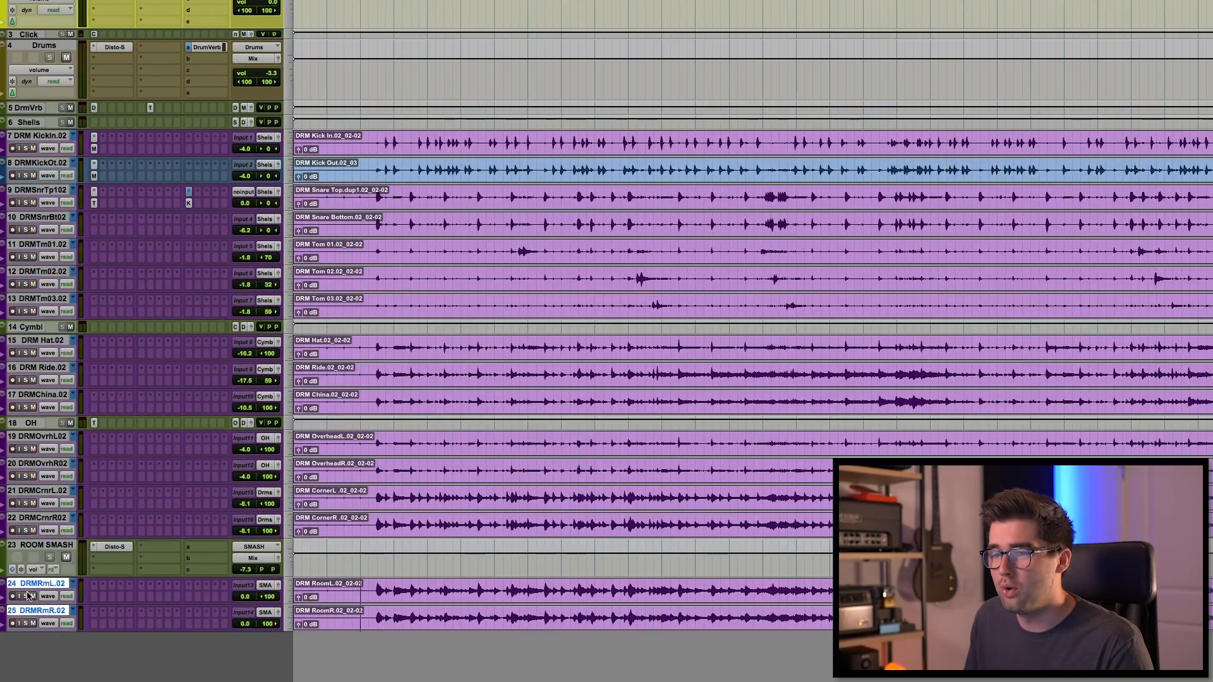
Step: Pull the ROOM SMASH volume down to silence, play the full drums, and bring it up to -13.9 dB
{"action": "left_click_drag", "start_coordinate": [245, 571], "coordinate": [245, 615]}
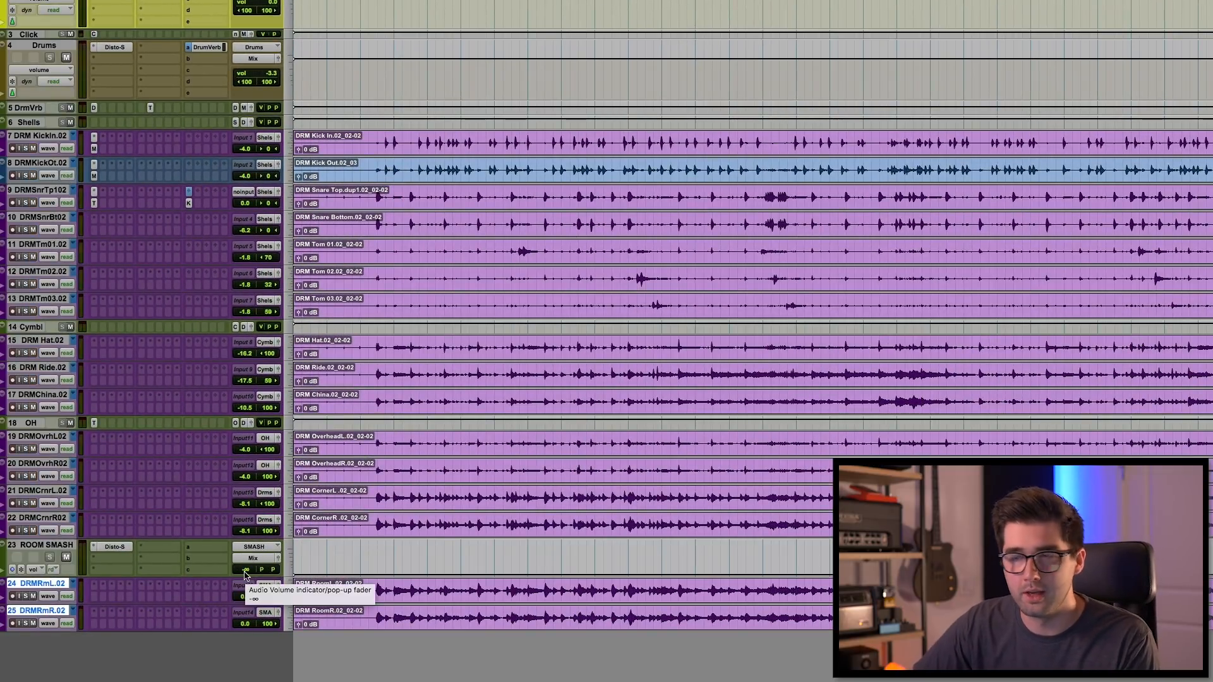
{"action": "key", "text": "space"}
{"action": "mouse_move", "coordinate": [247, 574]}
{"action": "left_mouse_down"}
{"action": "mouse_move", "coordinate": [249, 544]}
{"action": "mouse_move", "coordinate": [247, 571]}
{"action": "left_mouse_up"}
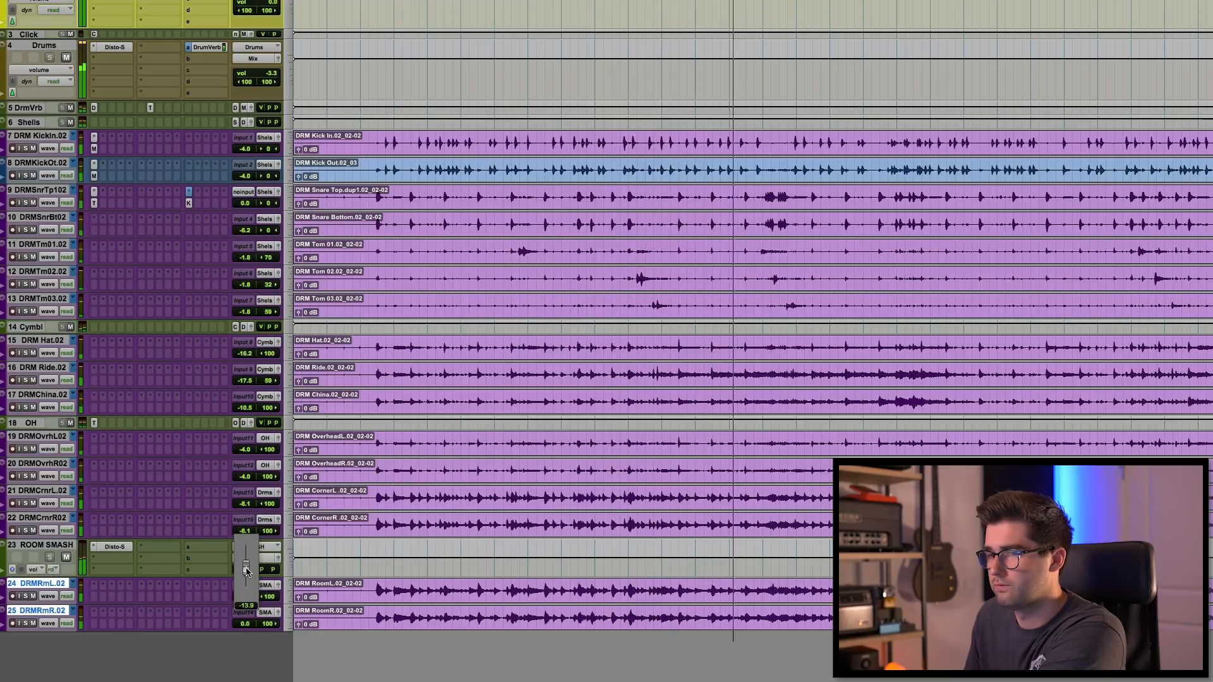
{"action": "left_click_drag", "start_coordinate": [246, 571], "coordinate": [247, 571]}
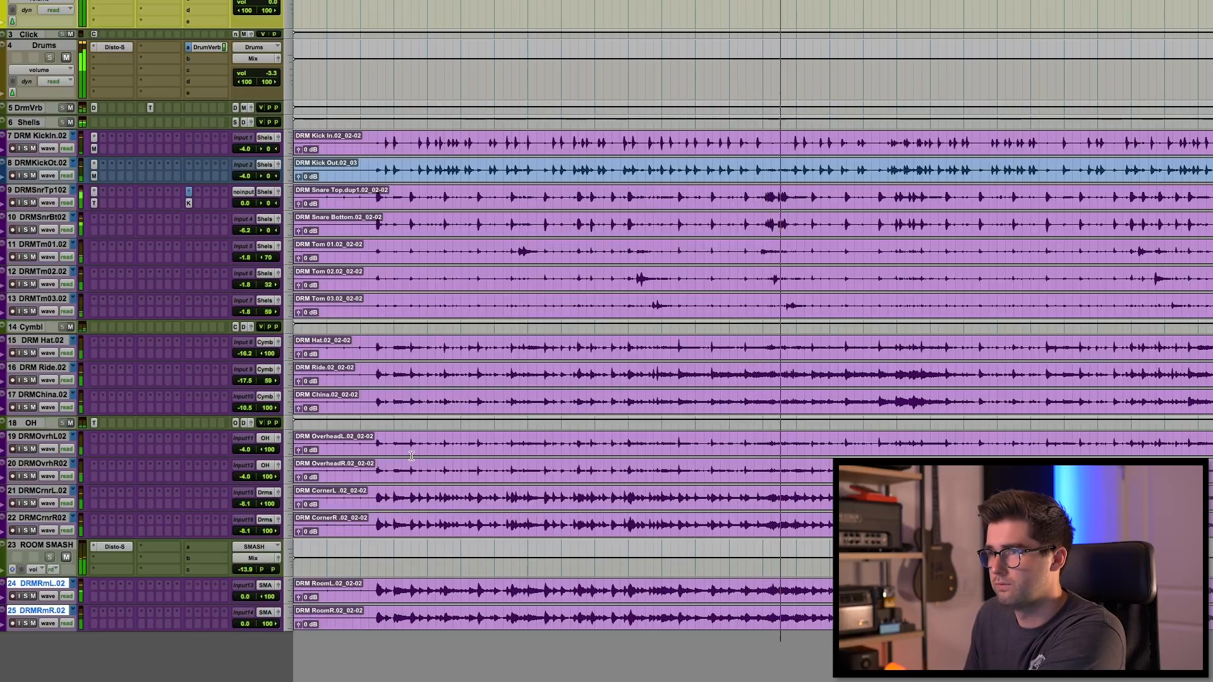